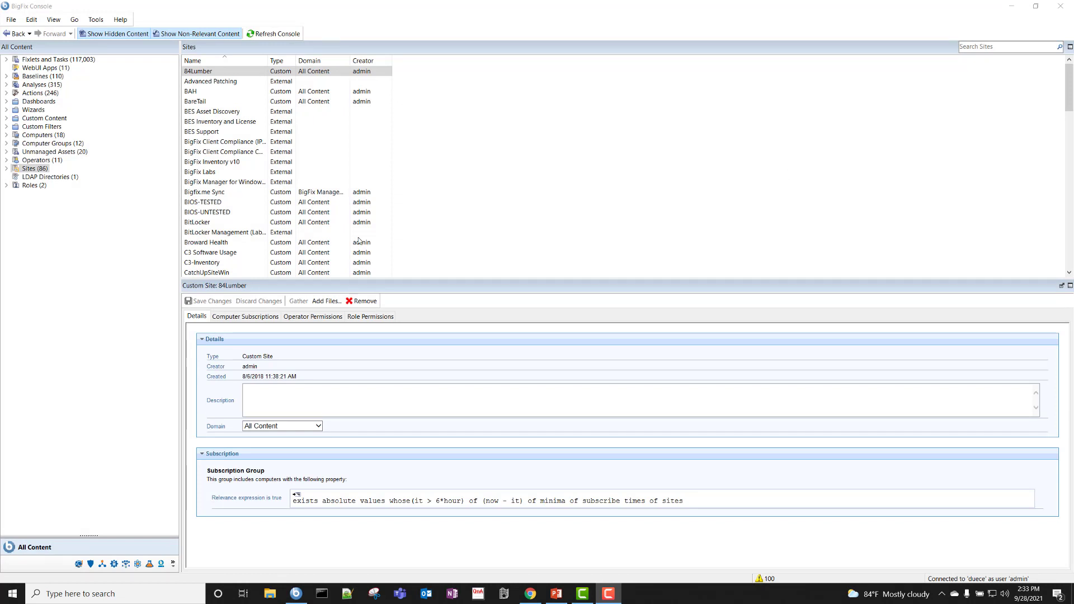
- Switch to Systems Lifecycle and list the DUECEBAREMETAL server's profiles in Bare Metal Server Management
left_click(137, 564)
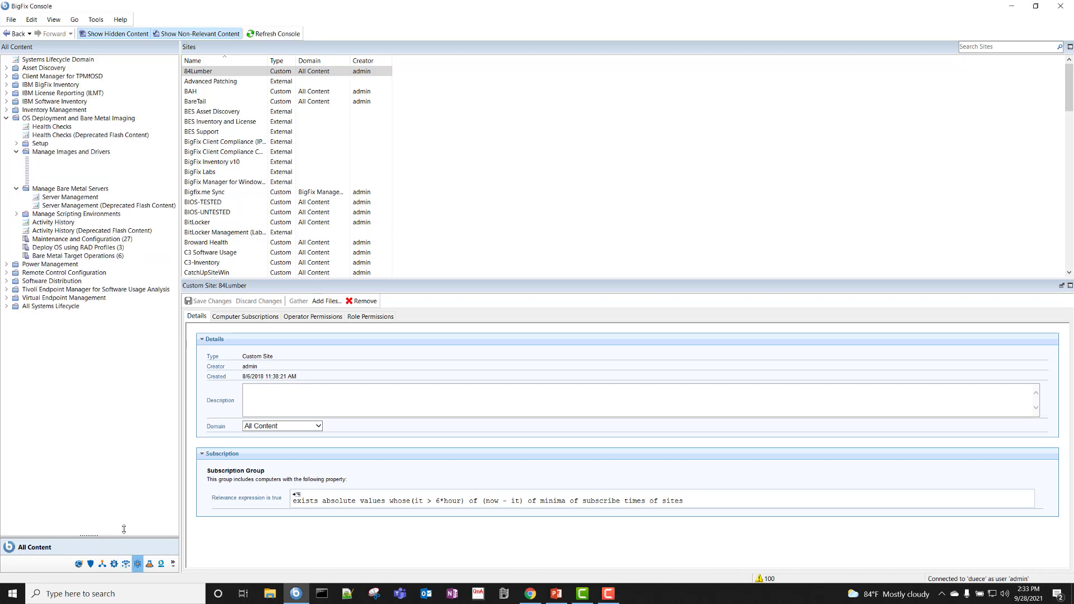
left_click(51, 127)
double_click(53, 119)
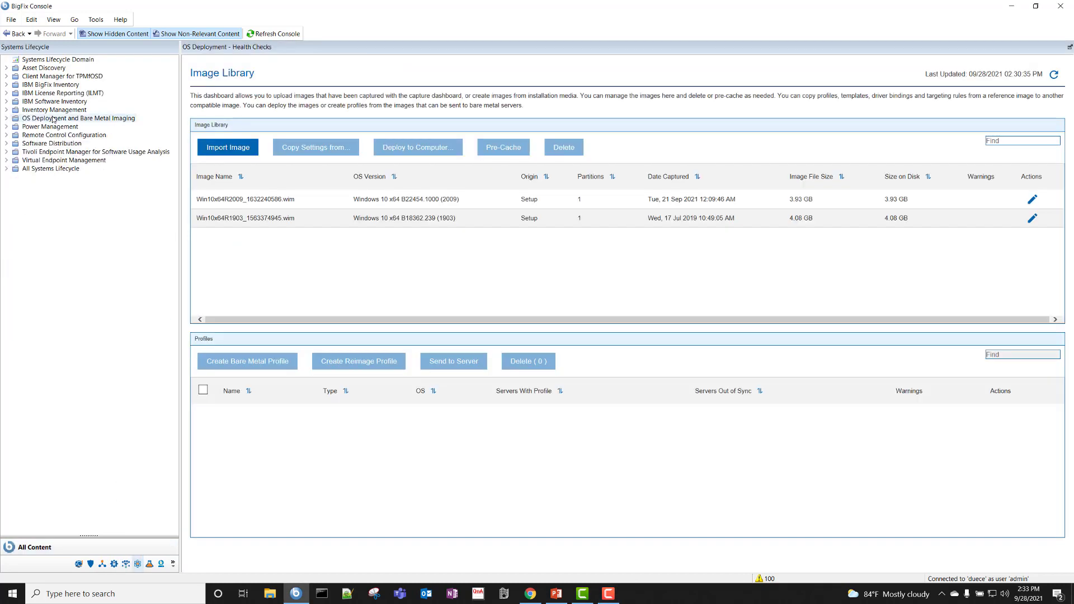
double_click(54, 119)
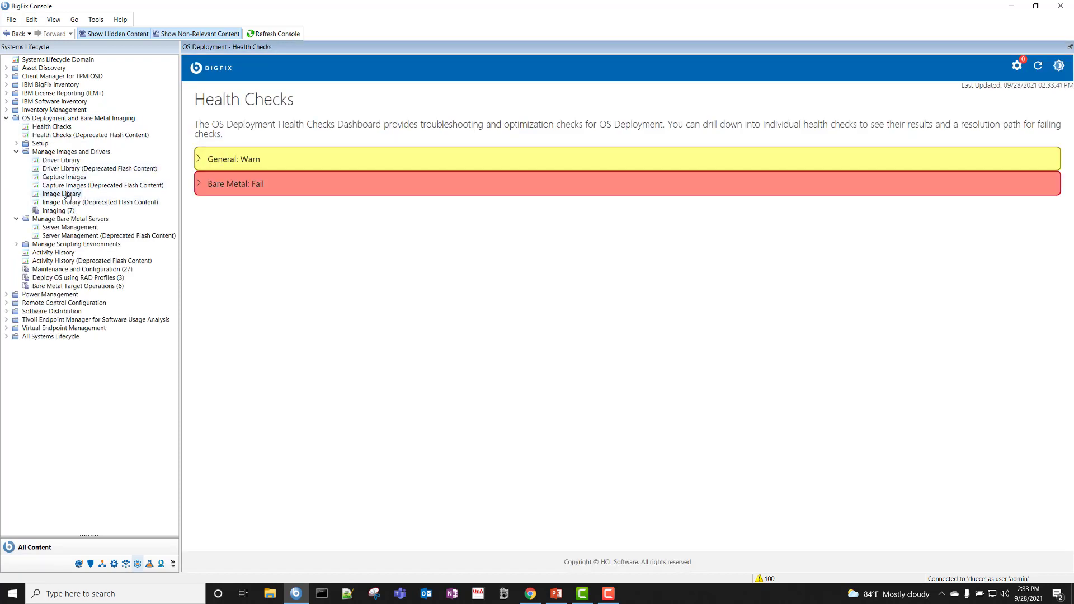
left_click(70, 228)
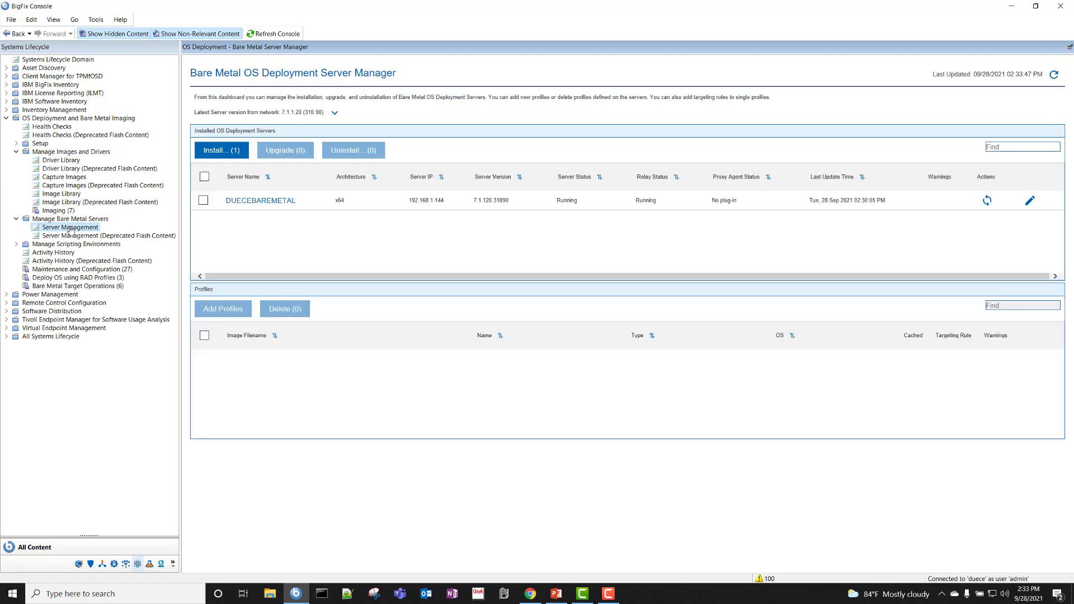
left_click(699, 209)
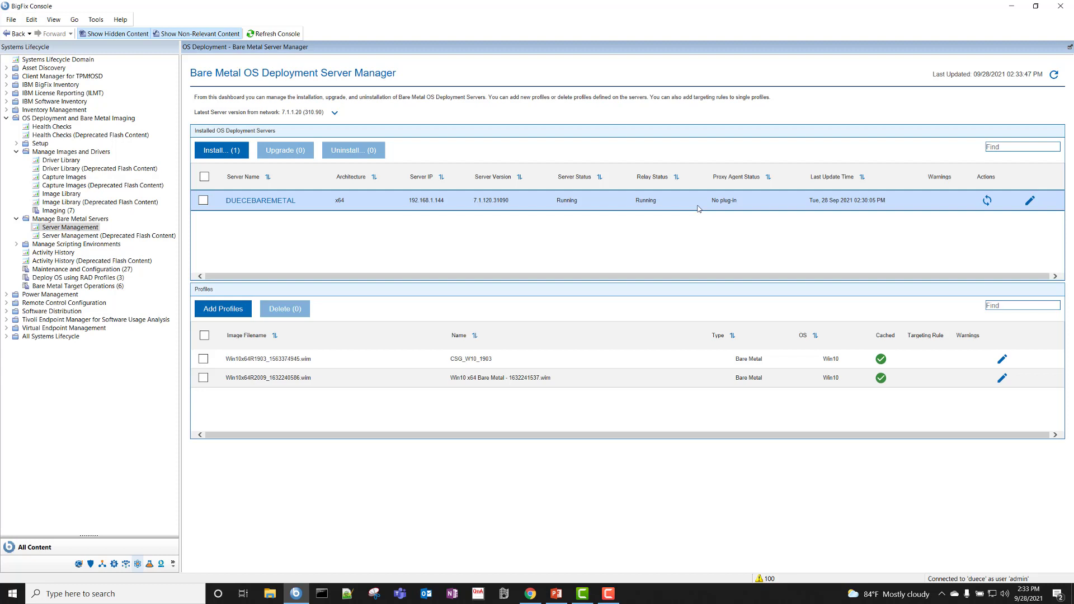
left_click(229, 155)
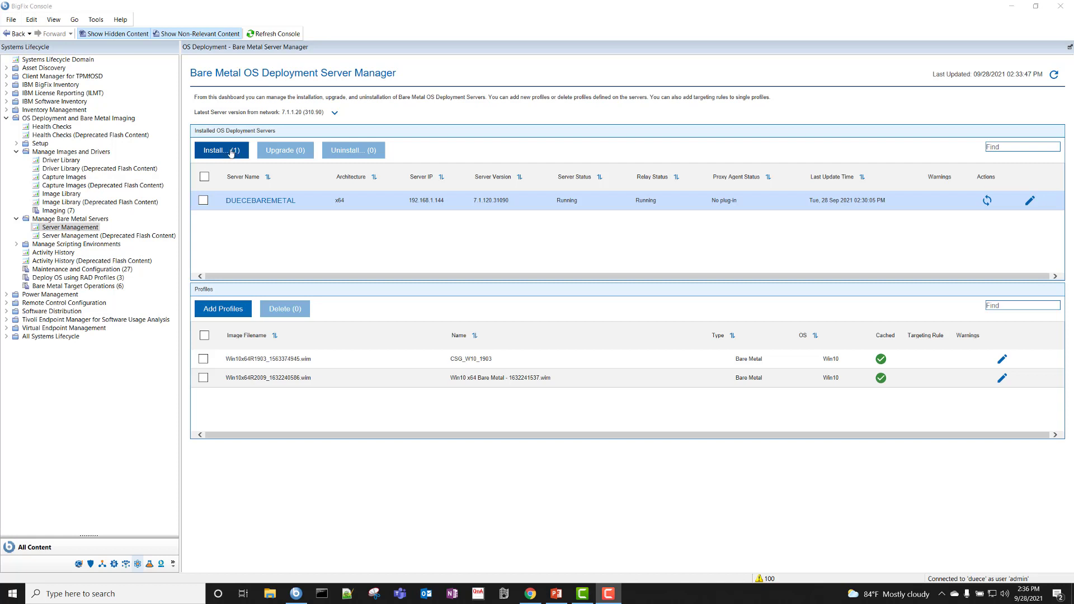
- Accept the deployment server licence terms and keep the default data location and port 443
left_click(231, 153)
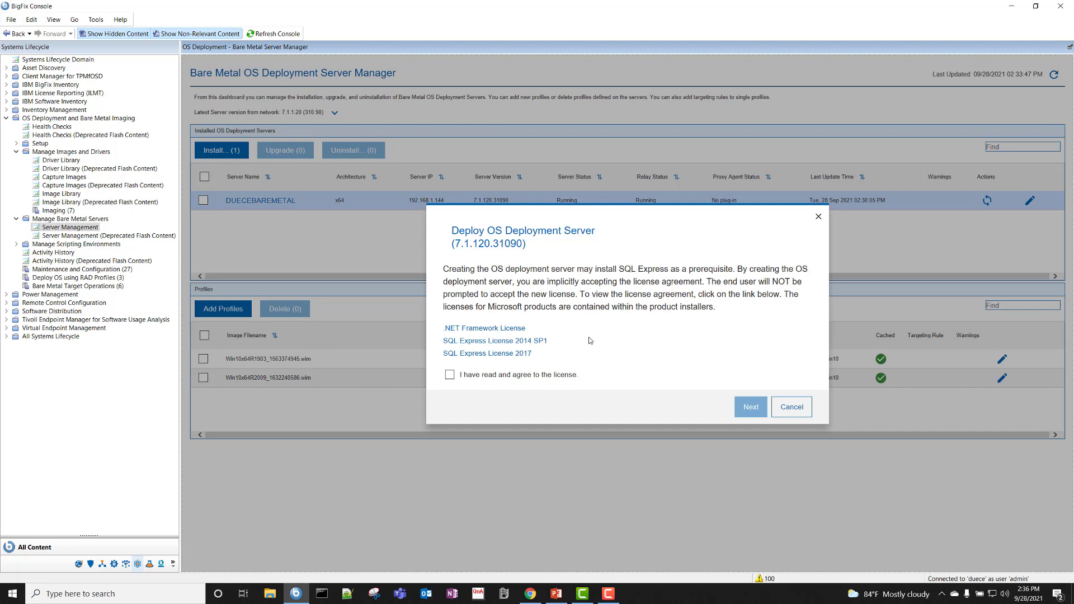
left_click(450, 375)
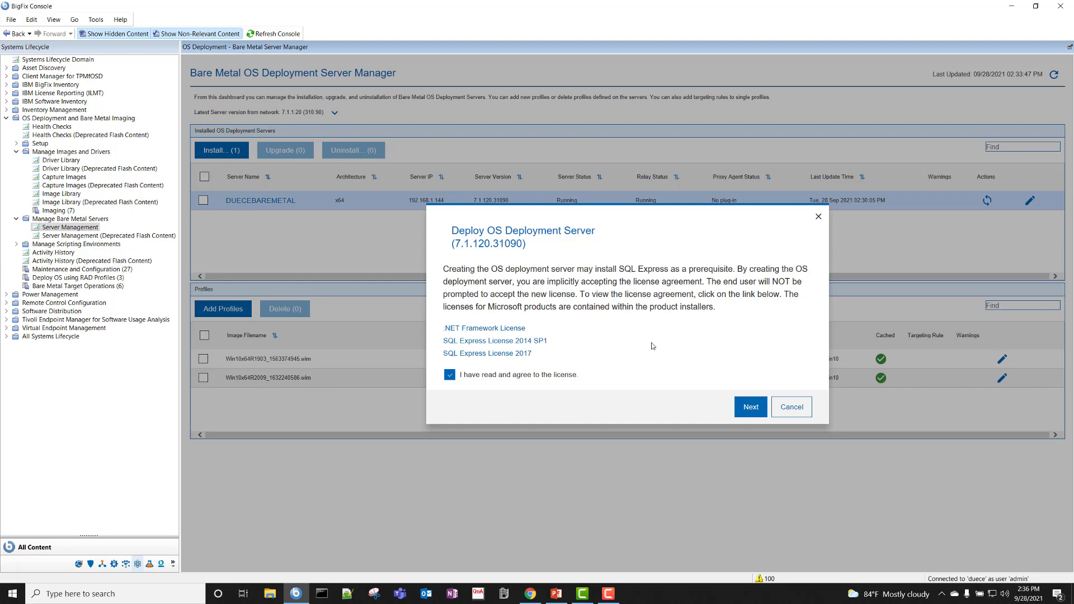
left_click(755, 413)
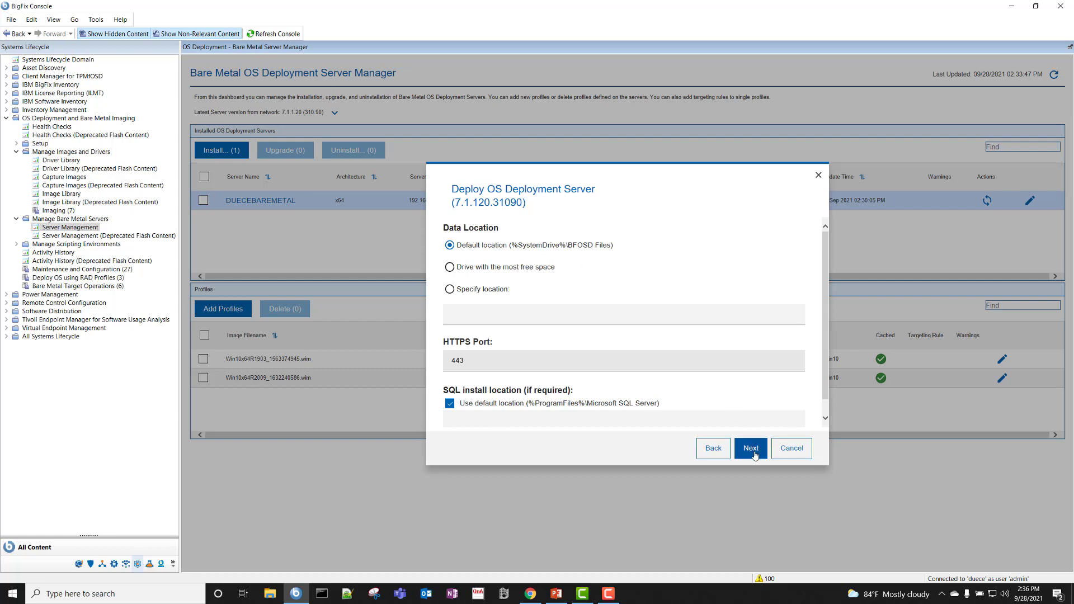
scroll(723, 320, "down", 1)
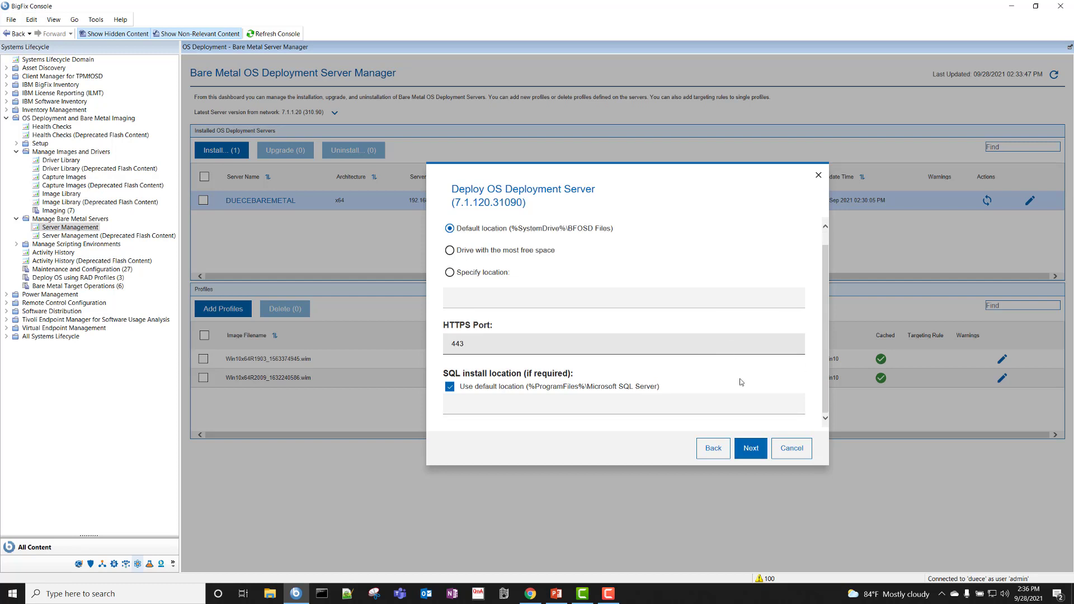
left_click(751, 455)
- Enter the default login's user name and password for the deployment server
left_click(557, 330)
type("admin")
key("Tab")
type("•••••••••")
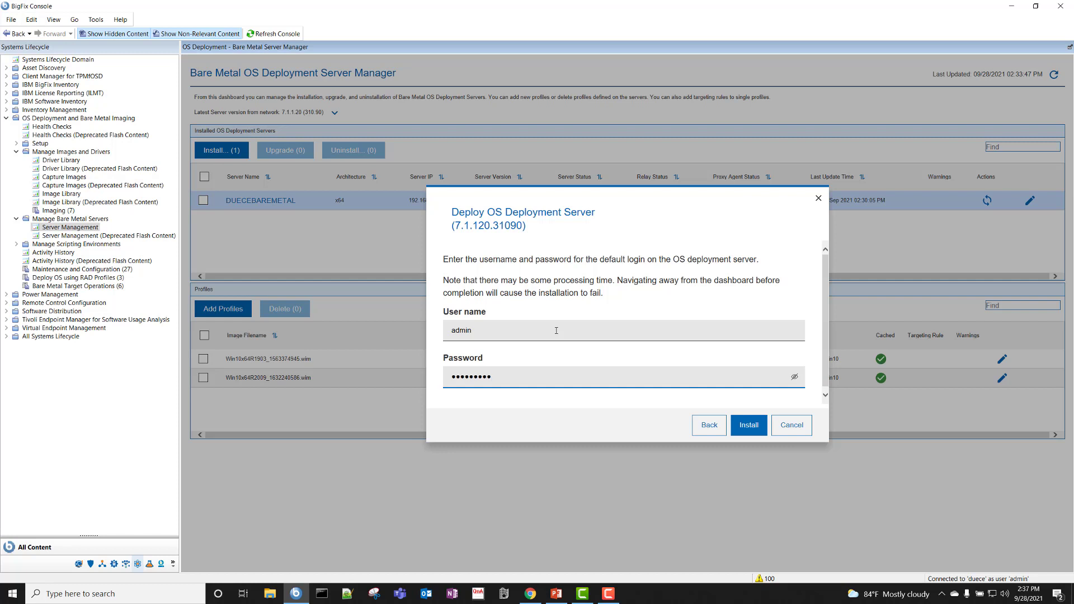
- Cancel the install from the SRV multiple-action dialog and the Deploy OS Deployment Server wizard
left_click(750, 435)
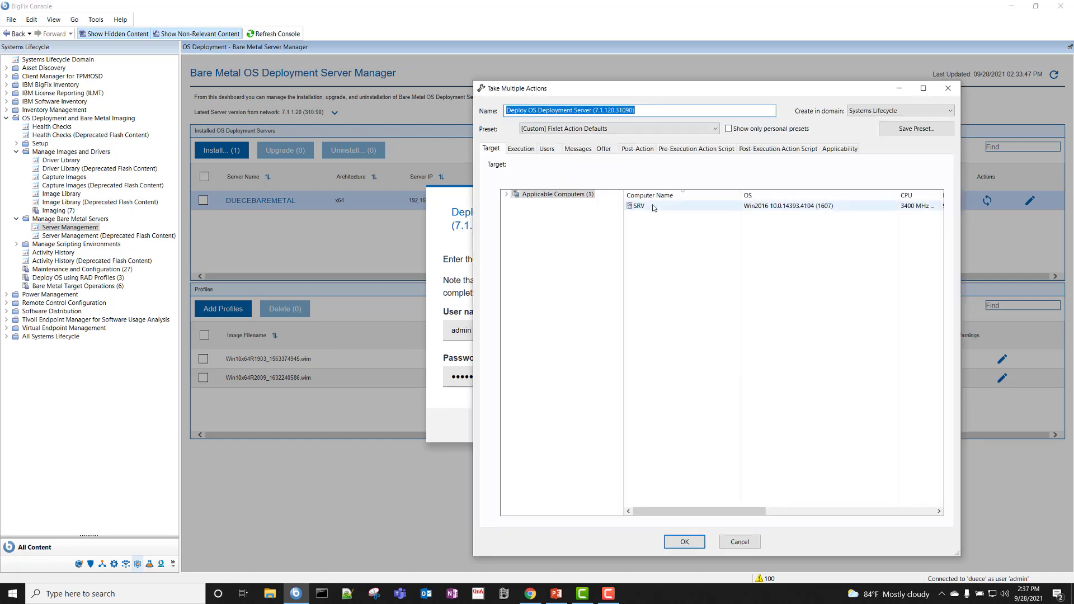
left_click(653, 207)
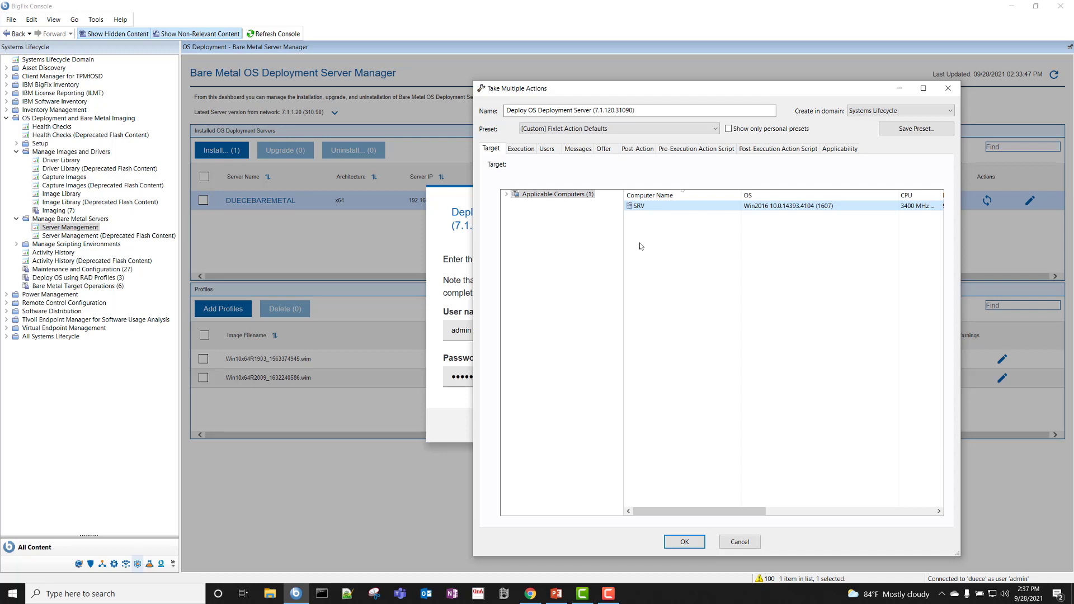
left_click(746, 547)
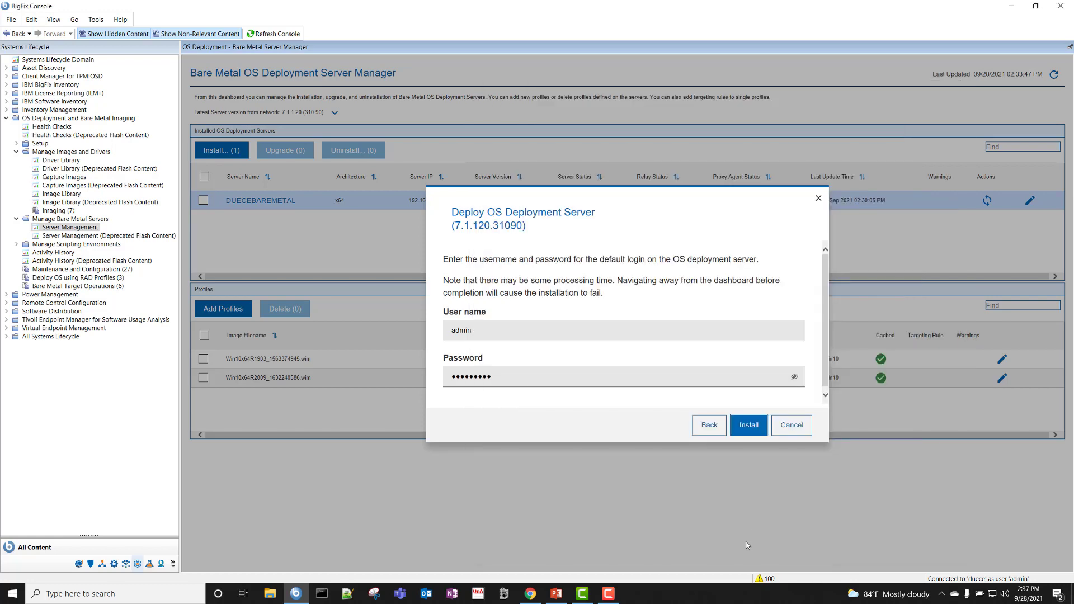
left_click(790, 427)
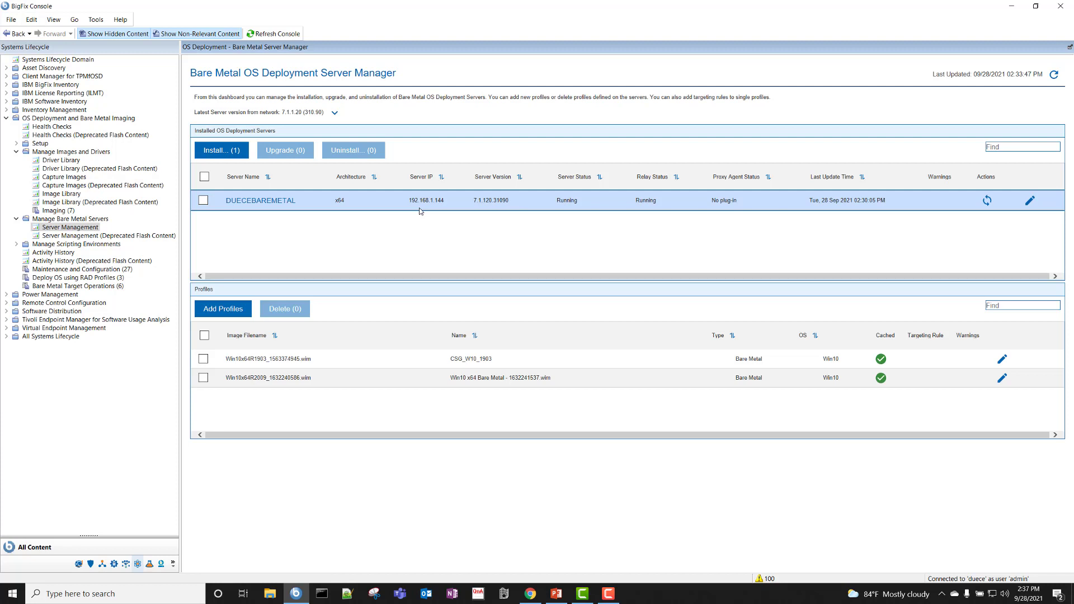
- Open the Image Library dashboard from the OS deployment folder and bring up Import Image
left_click(127, 119)
left_click(127, 118)
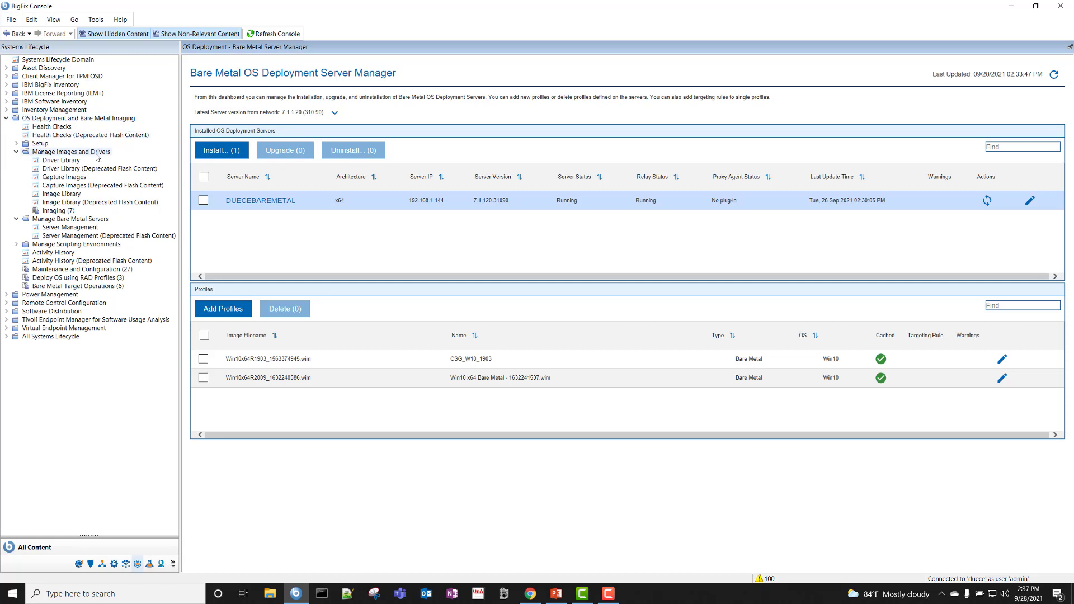
left_click(65, 194)
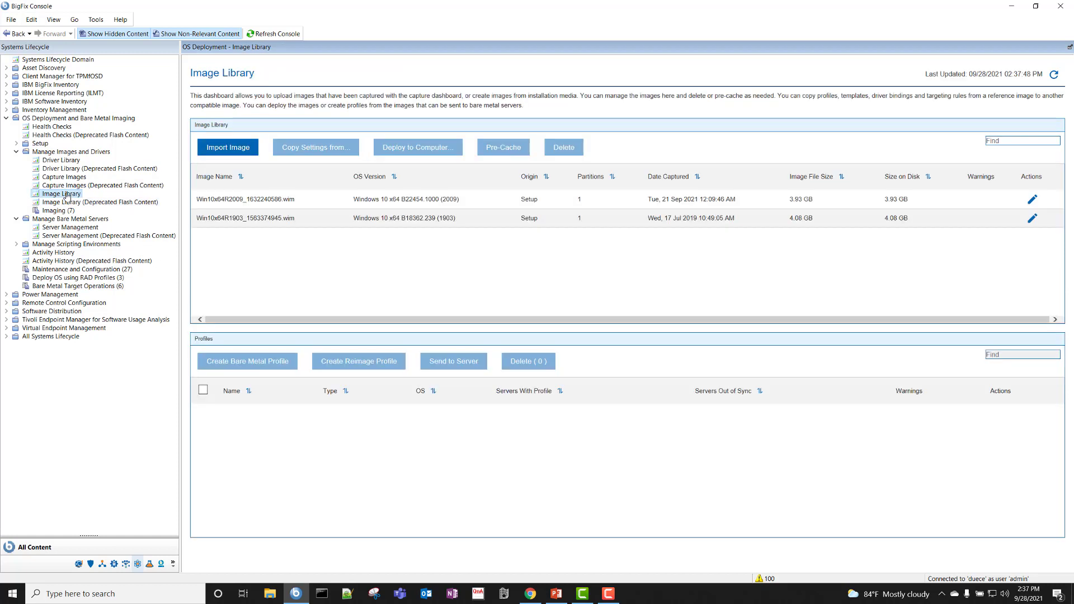
left_click(226, 149)
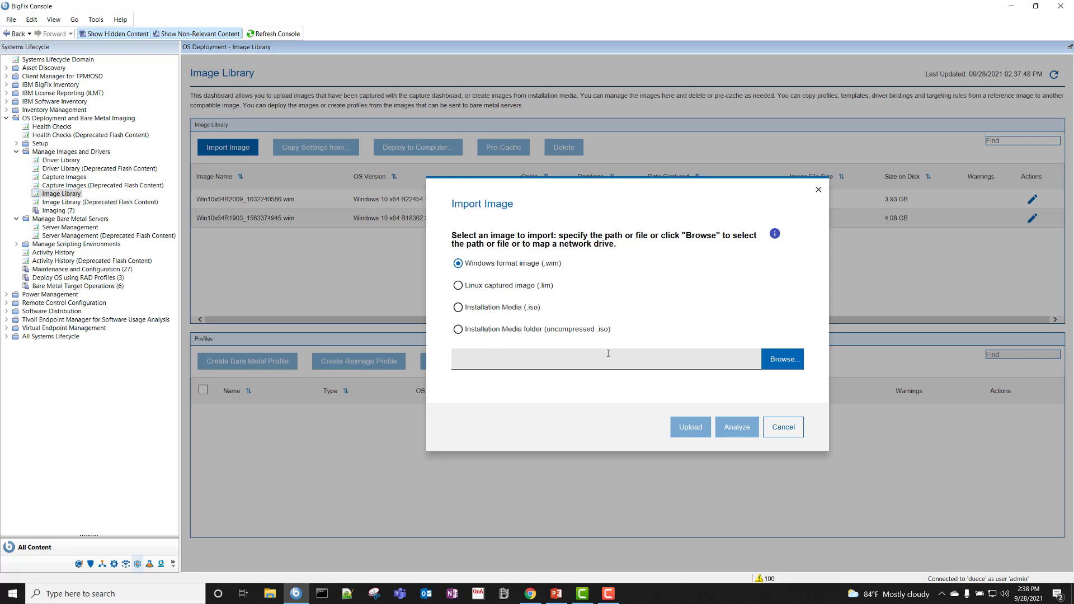
- Analyze Windows11_InsiderPreview_Client_x64_en-us_22454.iso from Downloads as installation media
left_click(538, 314)
left_click(784, 365)
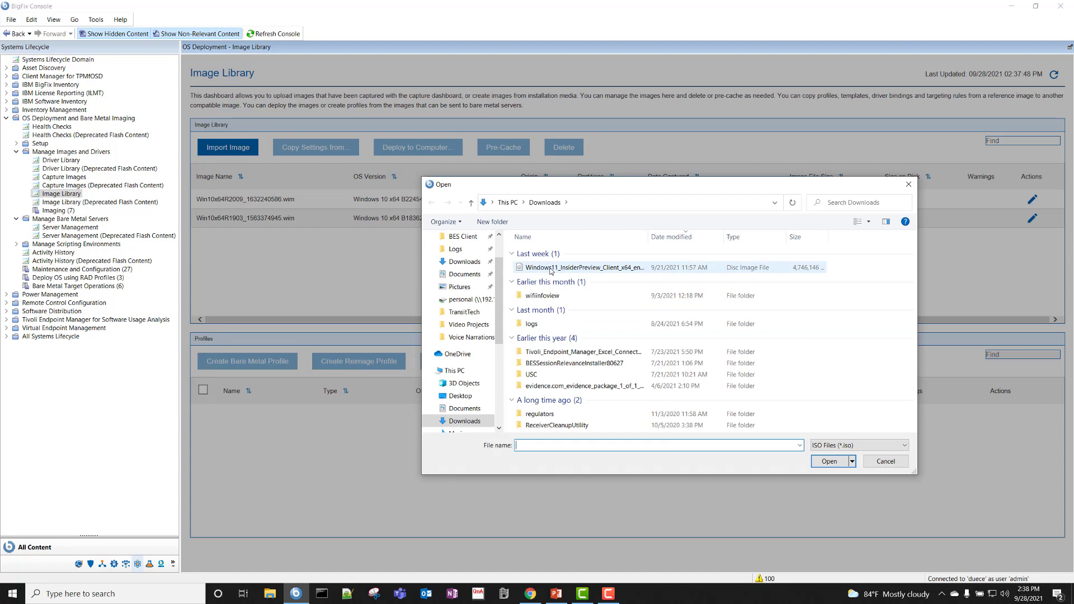
left_click(551, 270)
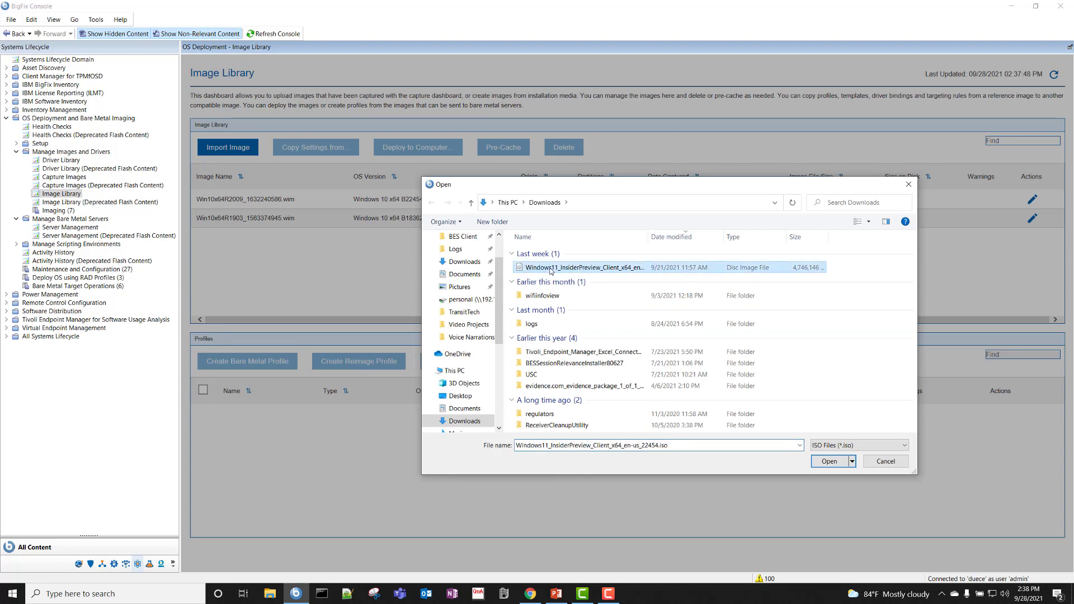
left_click(829, 461)
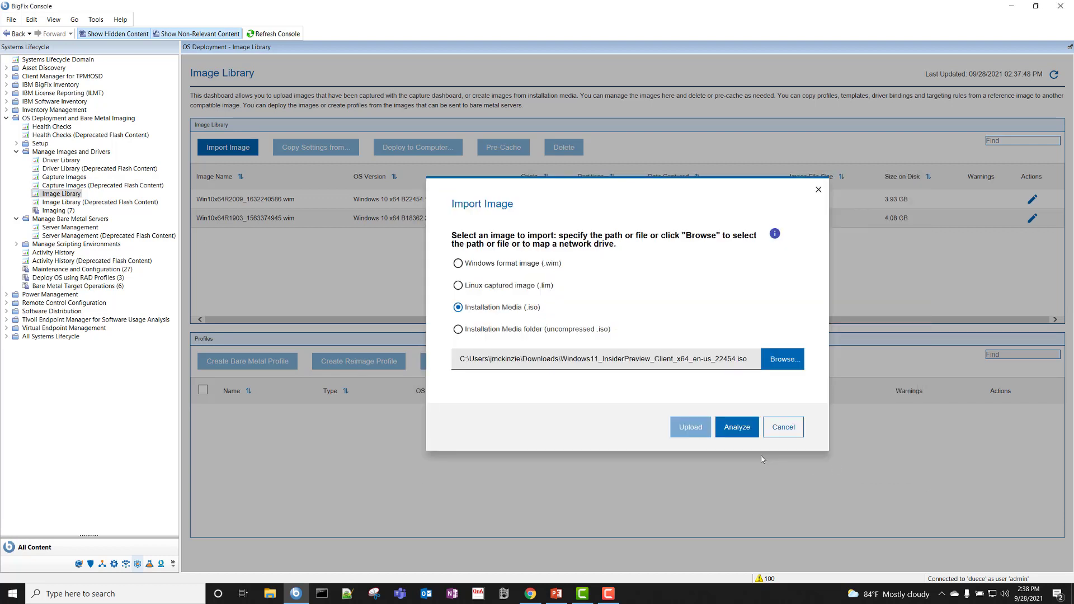
left_click(737, 428)
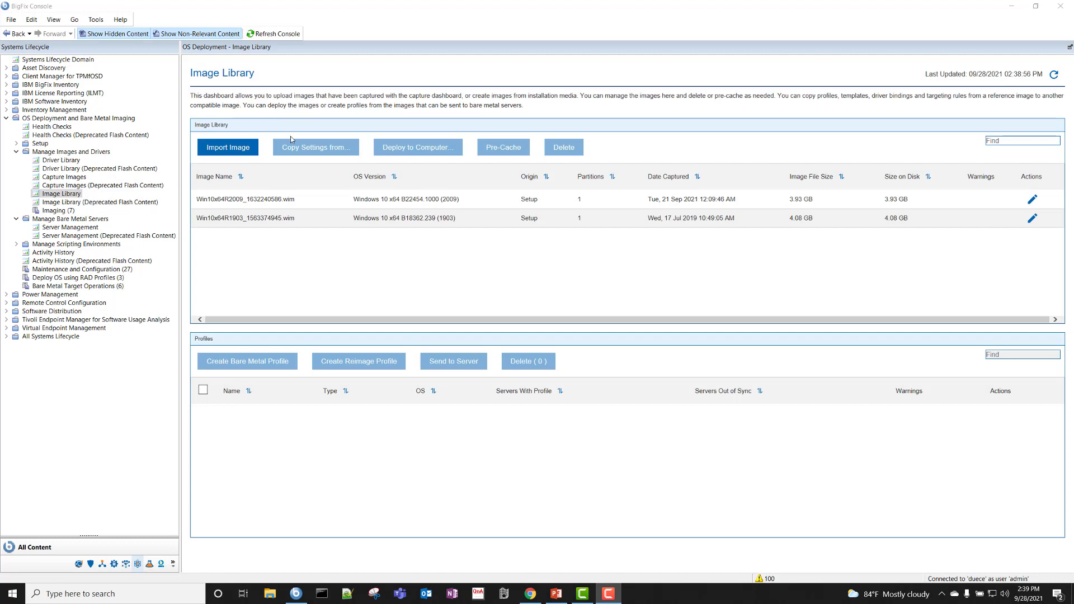
- Select the Win10x64R2009 image to show its Win10 x64 Bare Metal profile
left_click(327, 198)
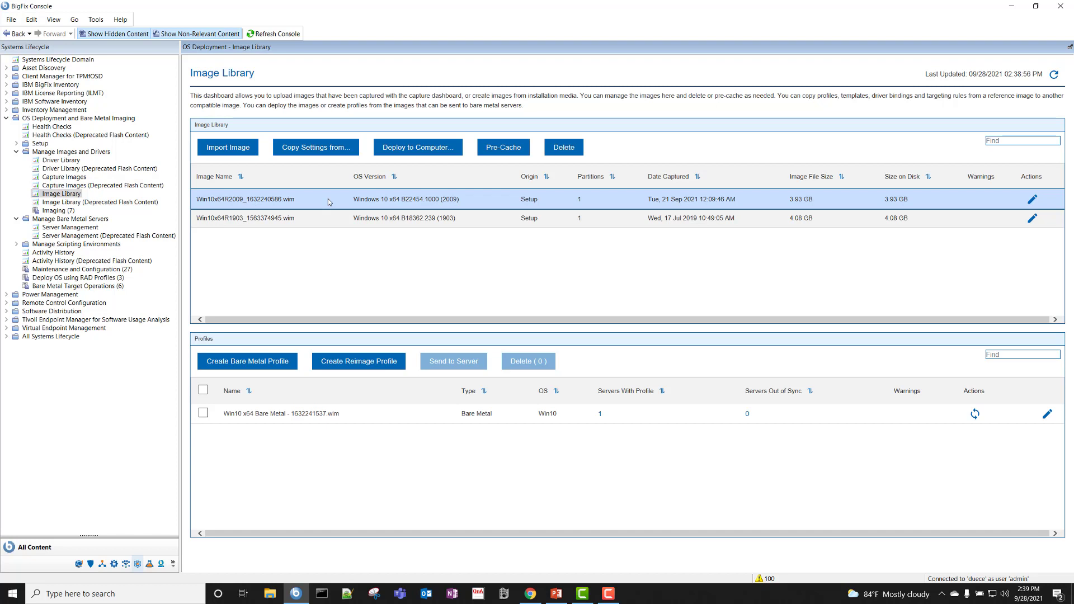
- Open the Win10 x64 Bare Metal profile's properties, keeping Windows 10 Pro N as edition
left_click(315, 413)
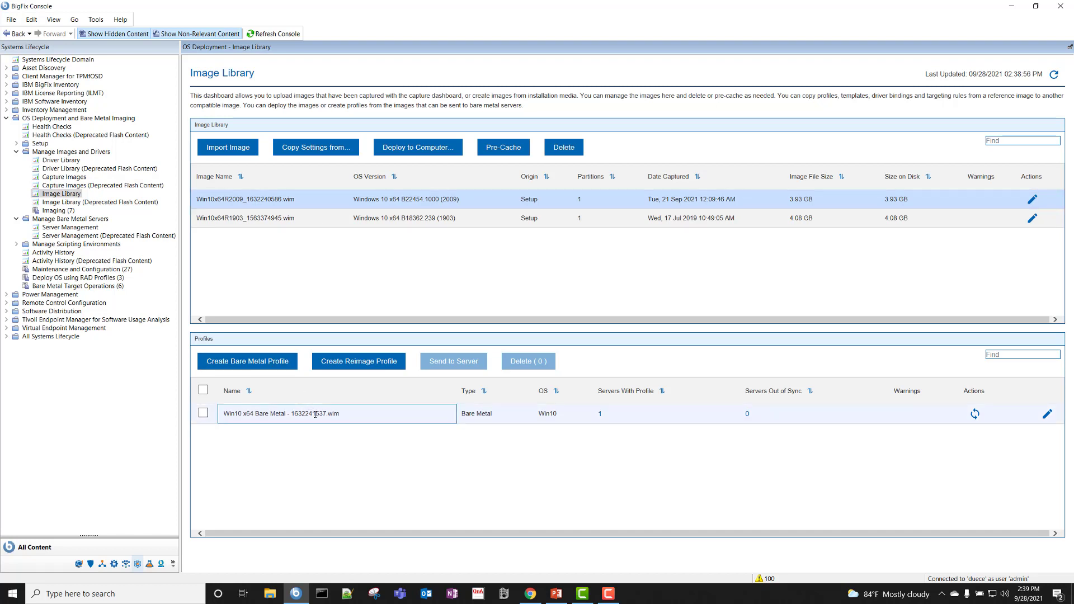
left_click(203, 412)
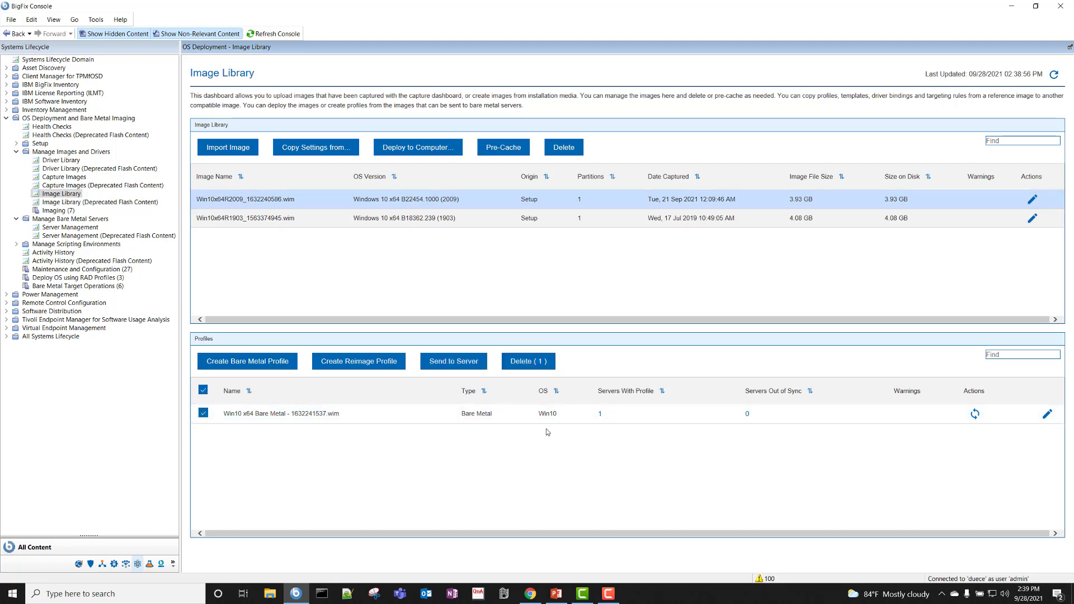
left_click(1048, 416)
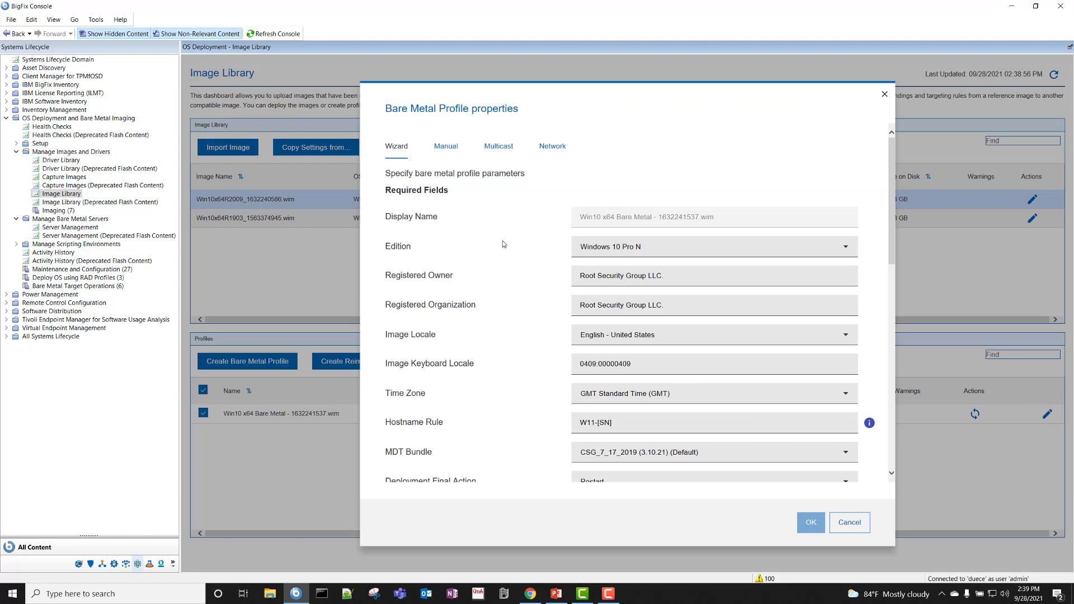
left_click(614, 244)
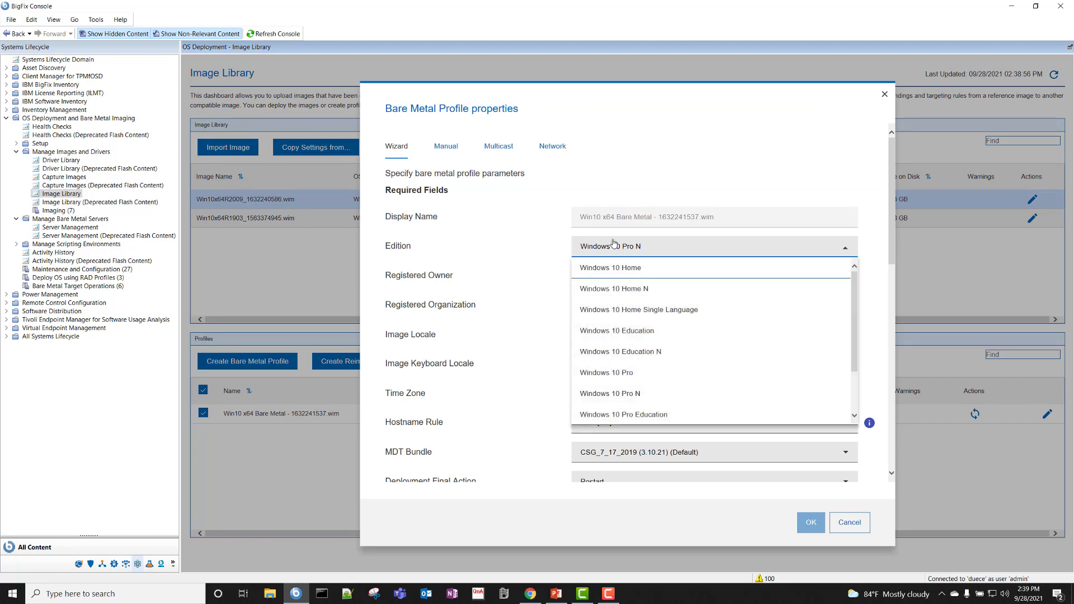
left_click(614, 244)
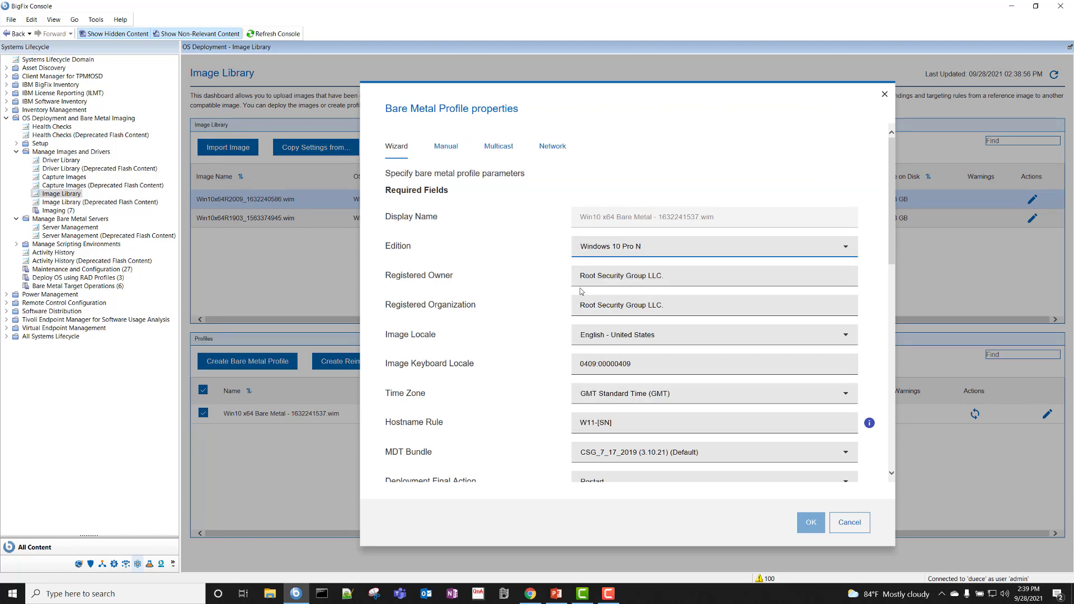
scroll(547, 299, "down", 1)
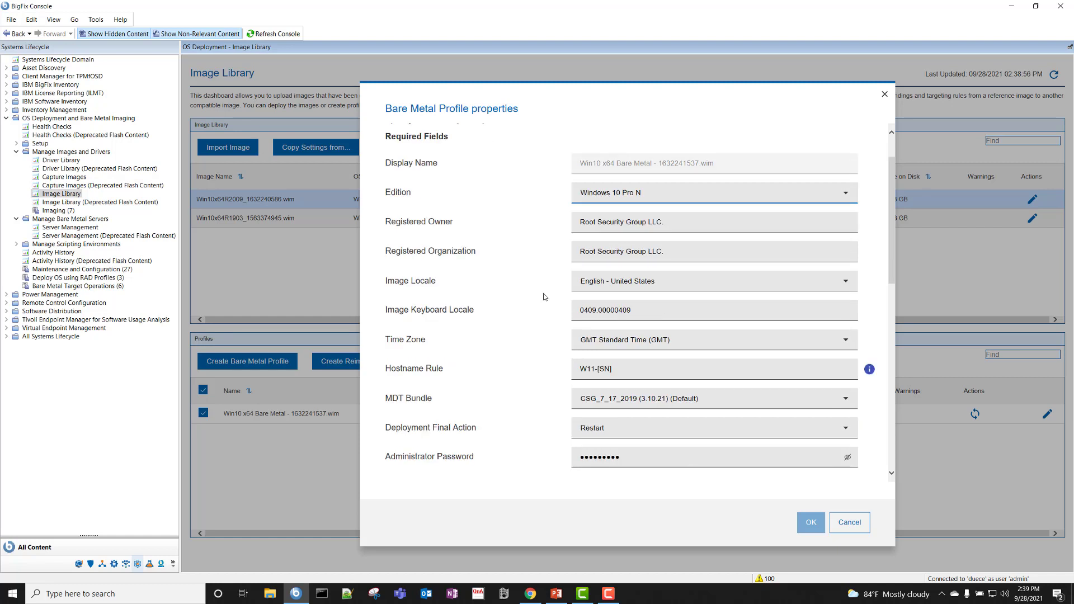
scroll(532, 347, "down", 2)
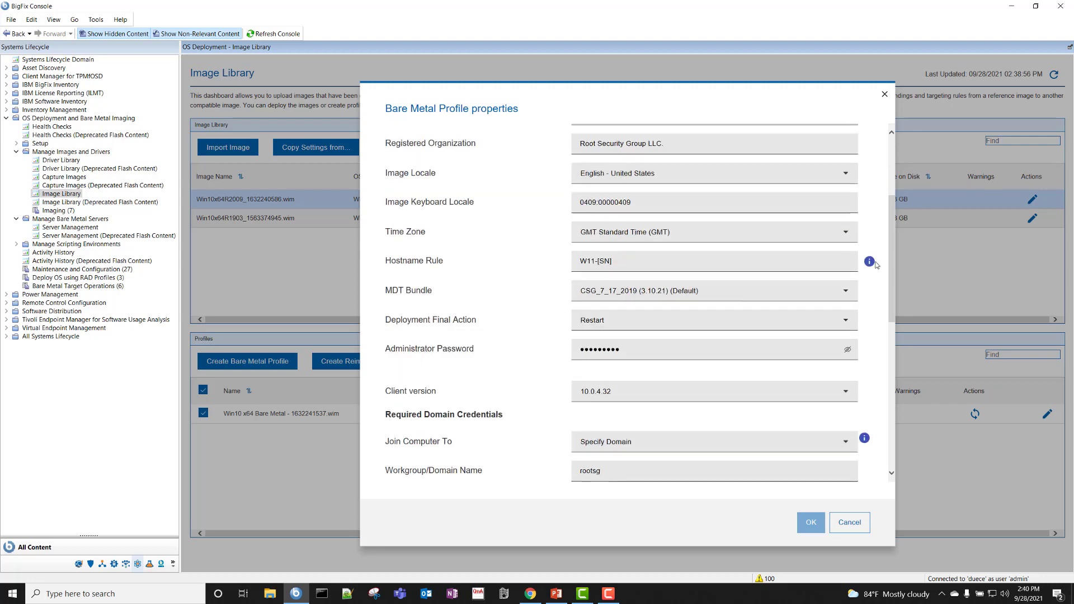
- Change the hostname rule to W11-[SN]
left_click(872, 264)
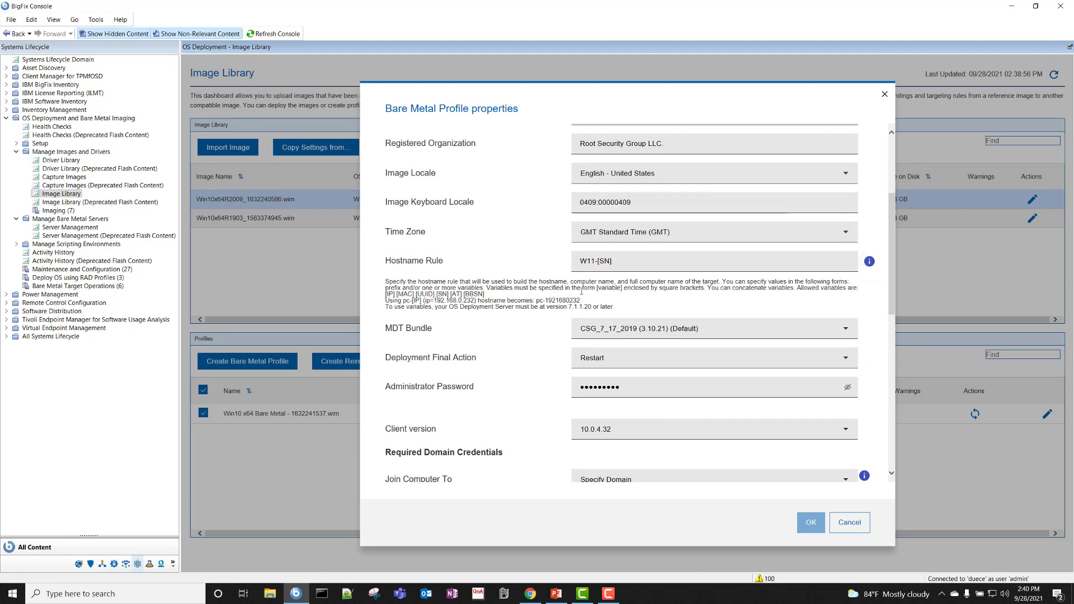
left_click_drag(622, 260, 562, 263)
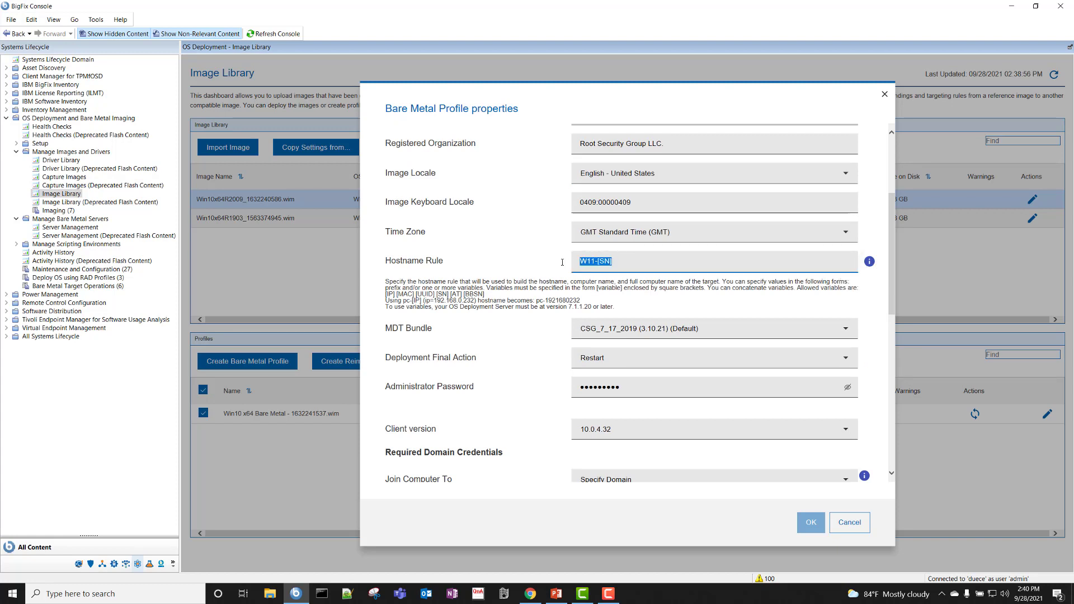
left_click(525, 352)
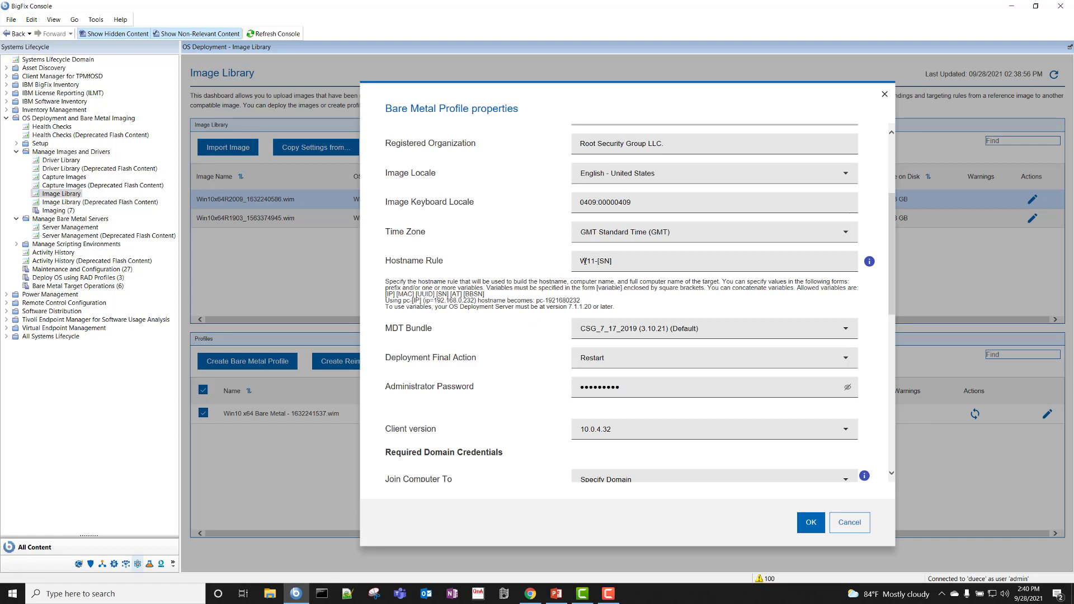
left_click_drag(579, 260, 596, 263)
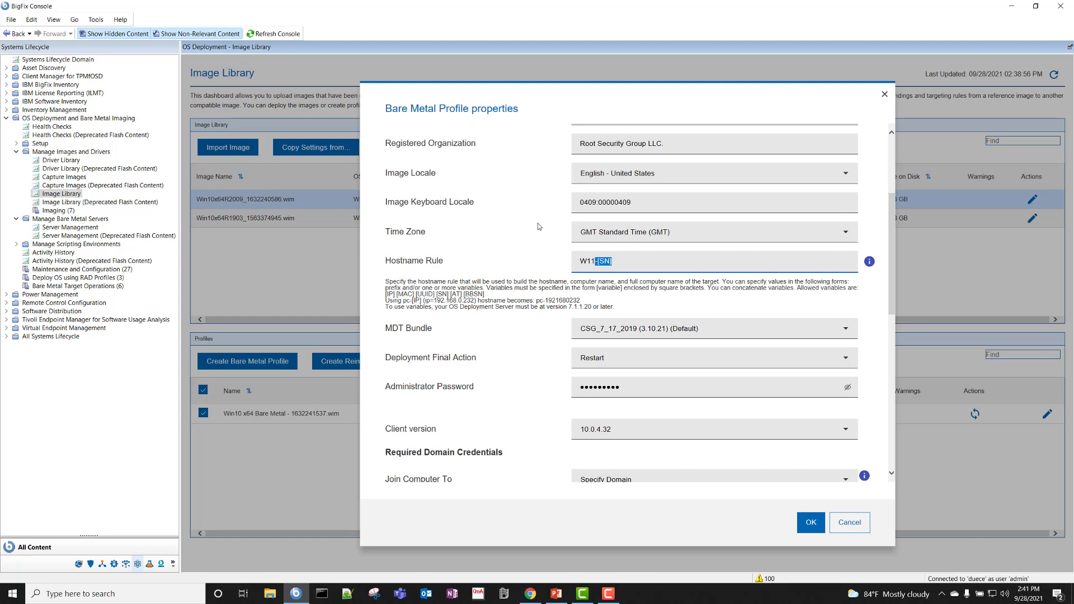
scroll(539, 225, "down", 4)
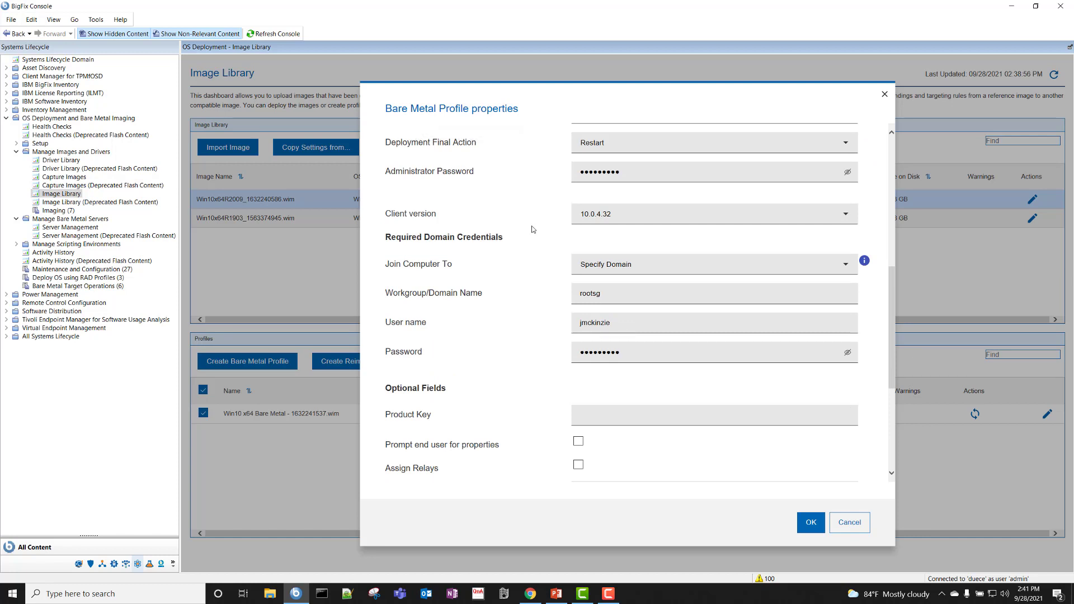
mouse_move(440, 219)
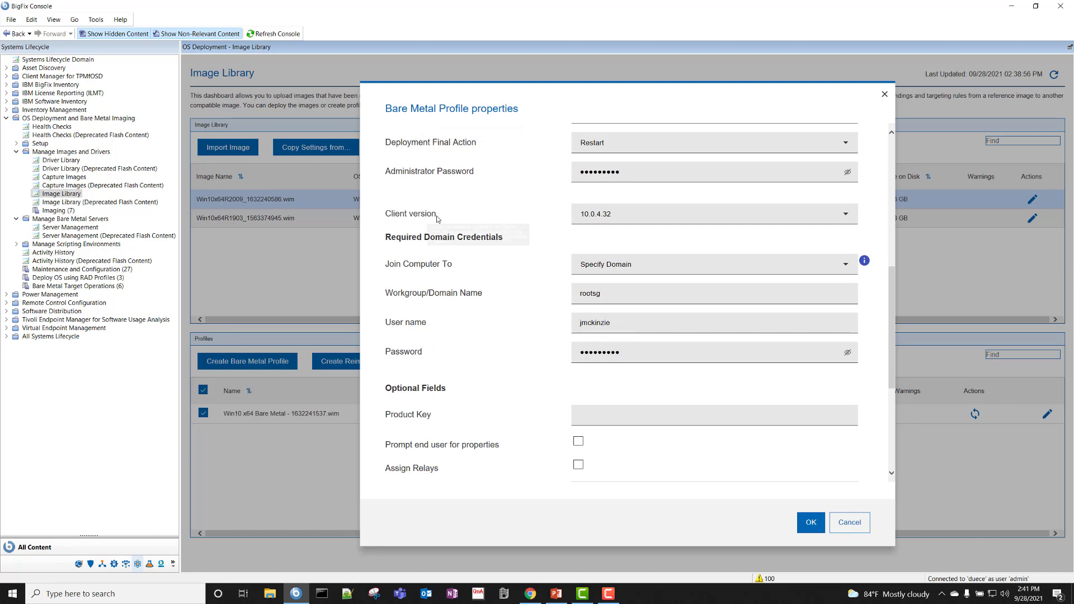
left_click(606, 221)
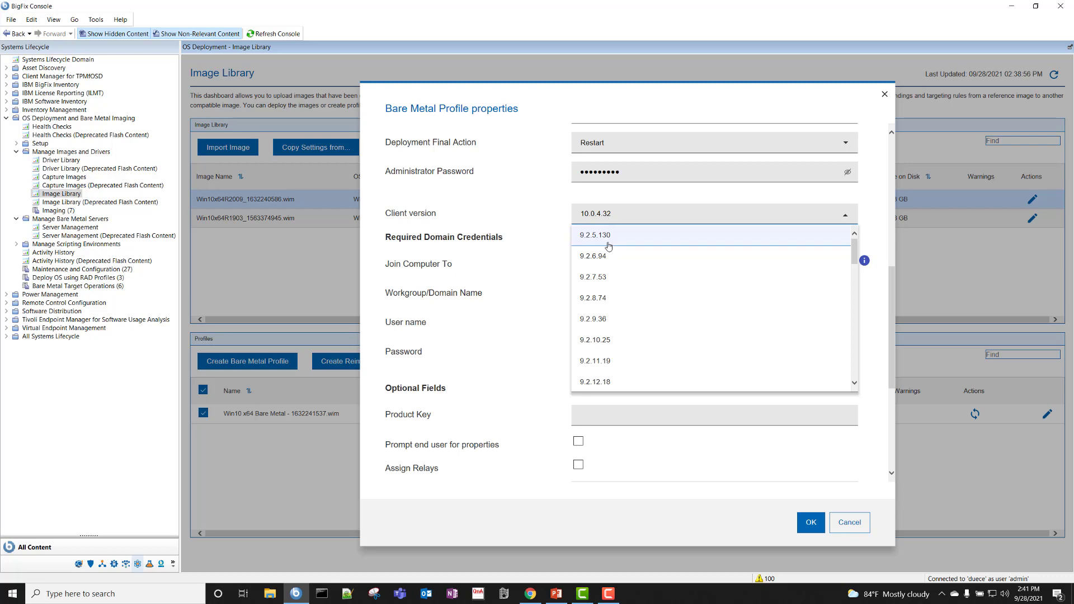
scroll(607, 246, "down", 5)
left_click(548, 236)
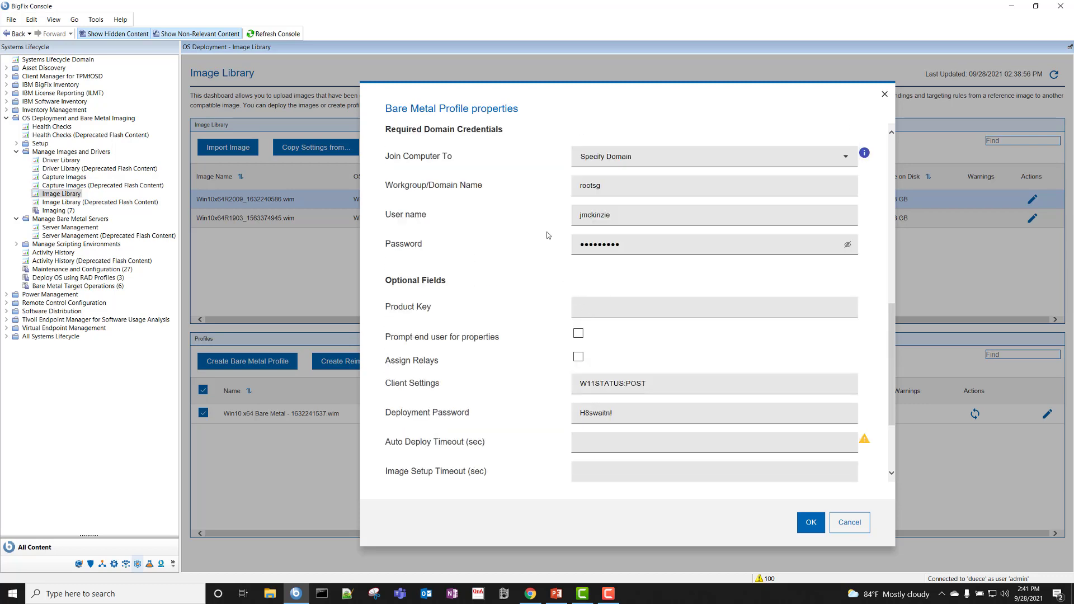
scroll(551, 245, "up", 5)
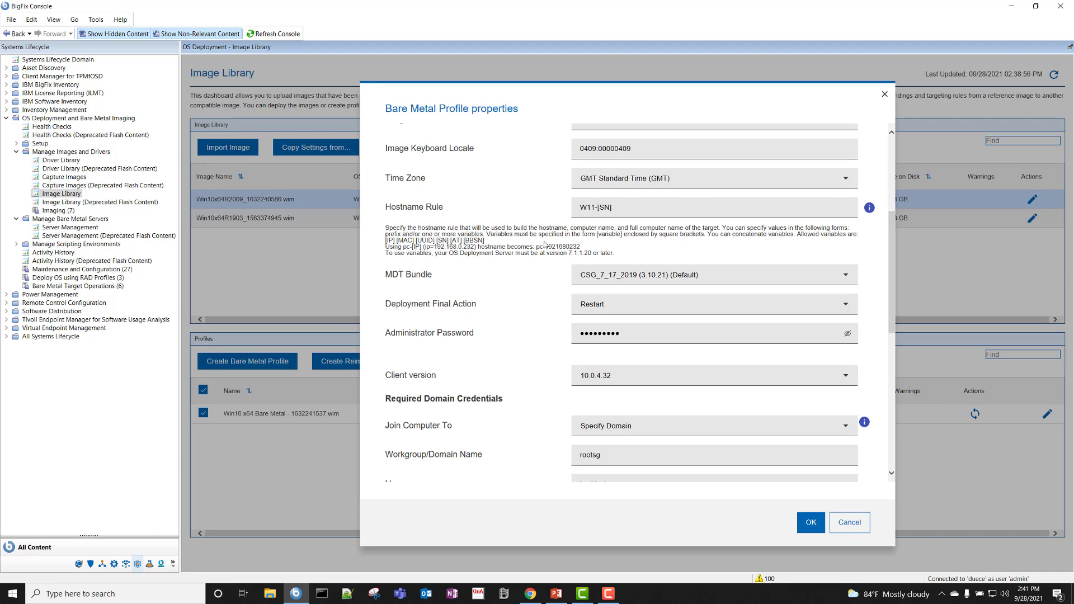
scroll(534, 293, "down", 1)
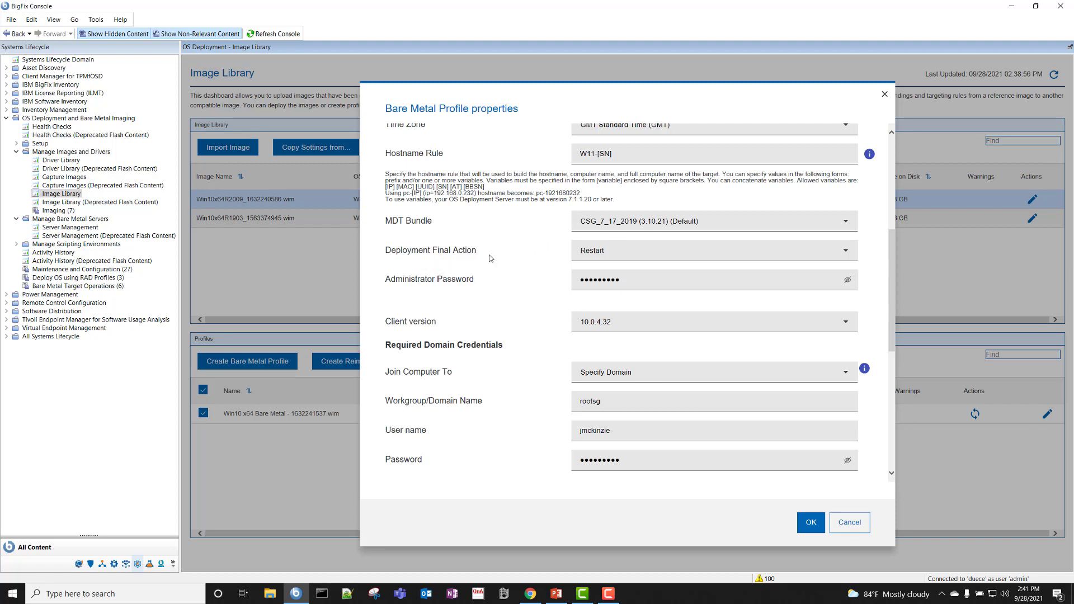
scroll(549, 278, "up", 1)
scroll(549, 278, "up", 1)
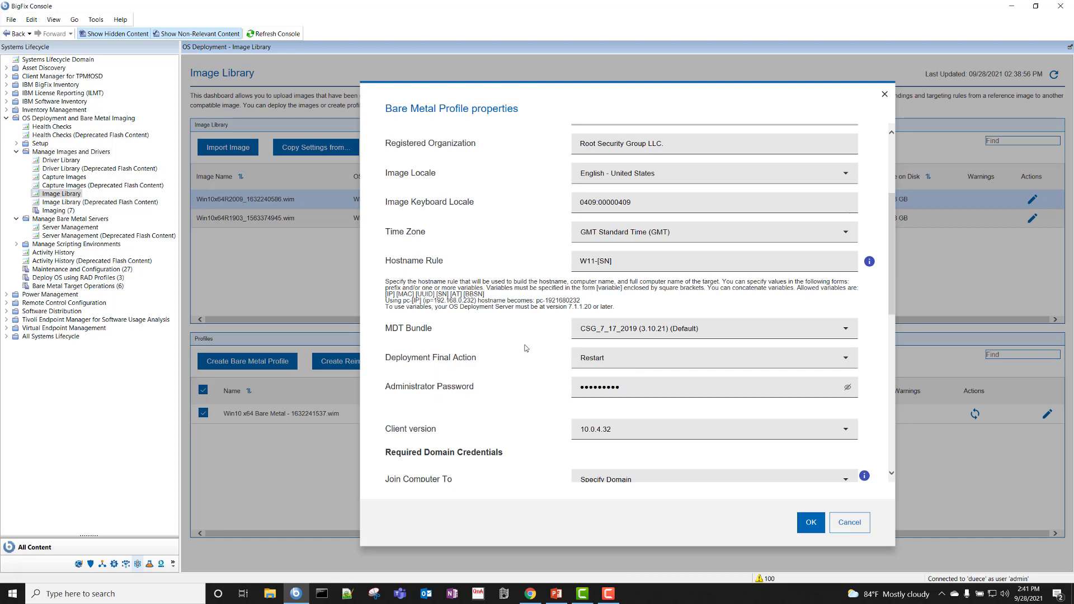
scroll(526, 348, "down", 3)
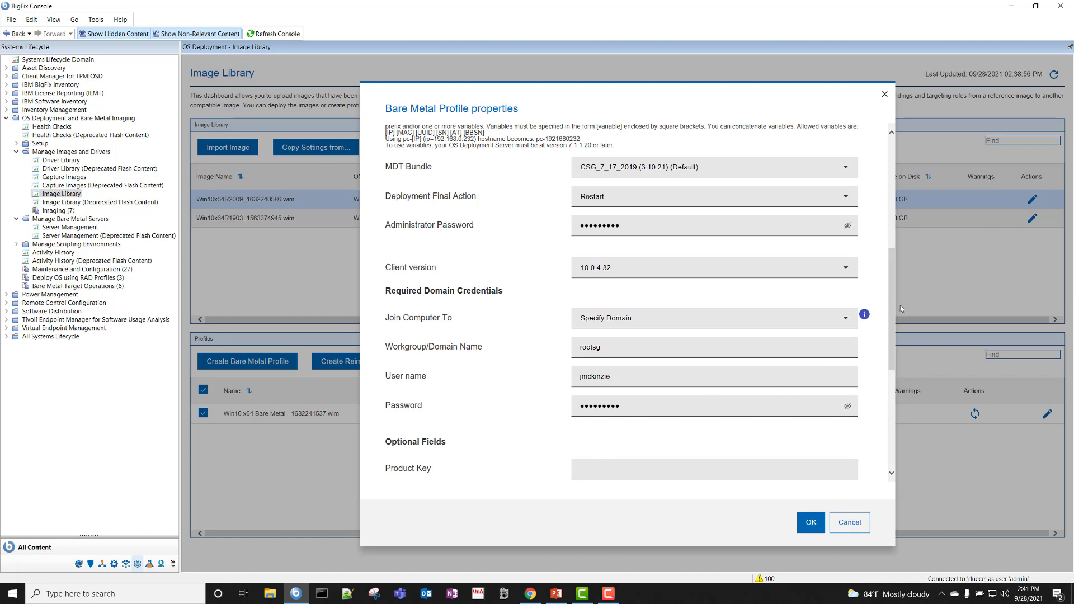
left_click_drag(891, 307, 902, 348)
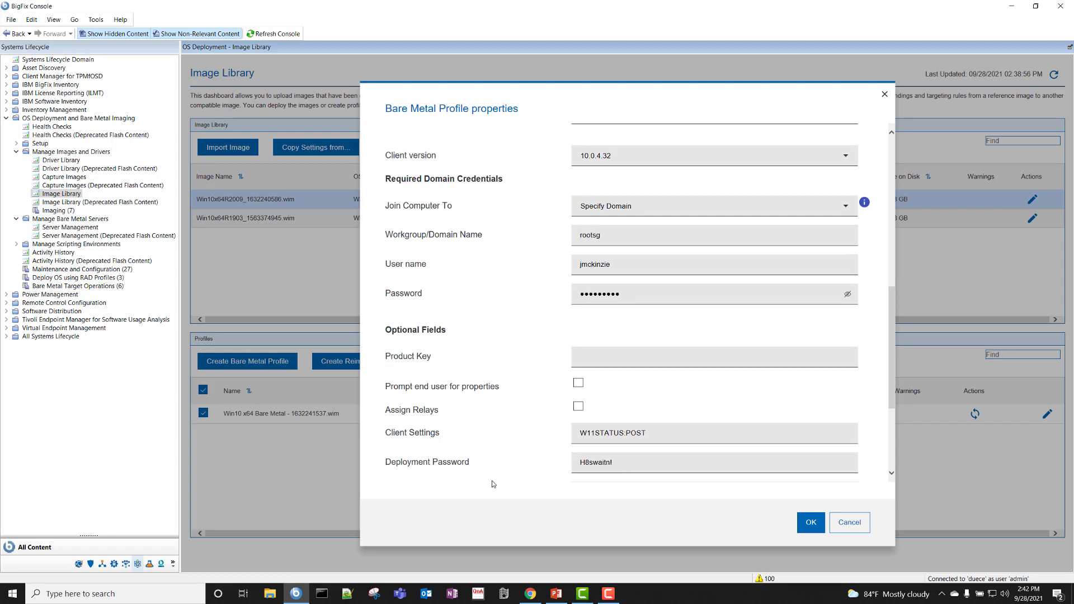
mouse_move(534, 415)
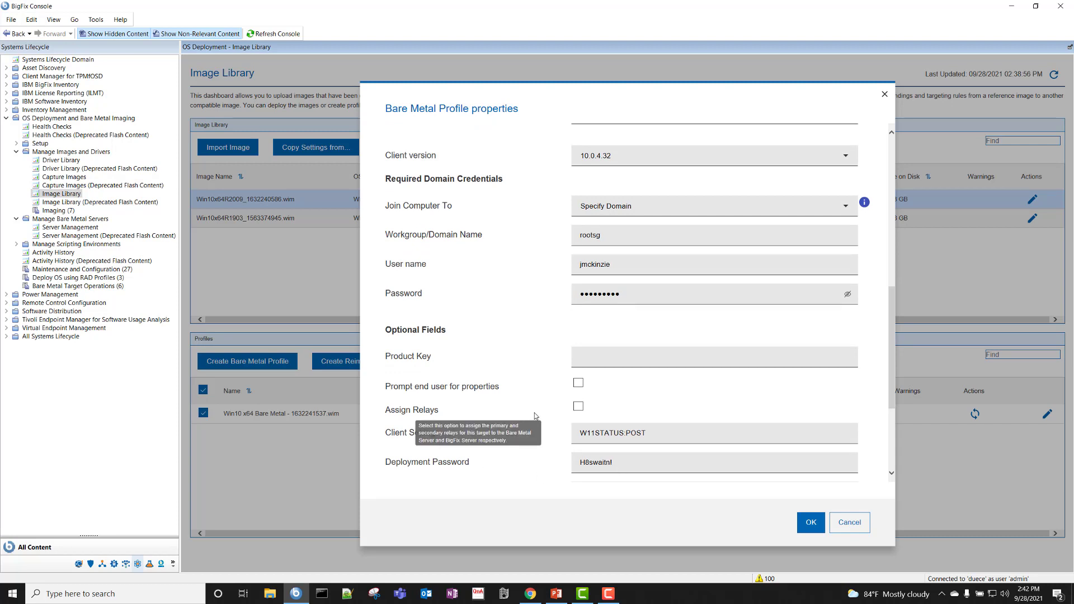
scroll(536, 416, "up", 3)
scroll(536, 416, "down", 3)
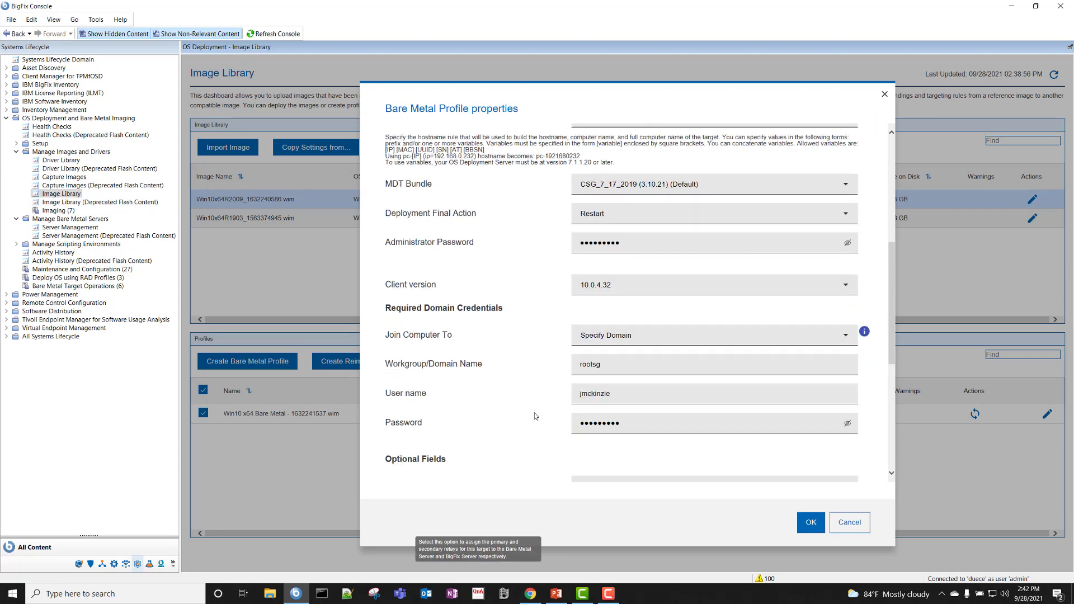
scroll(535, 416, "up", 1)
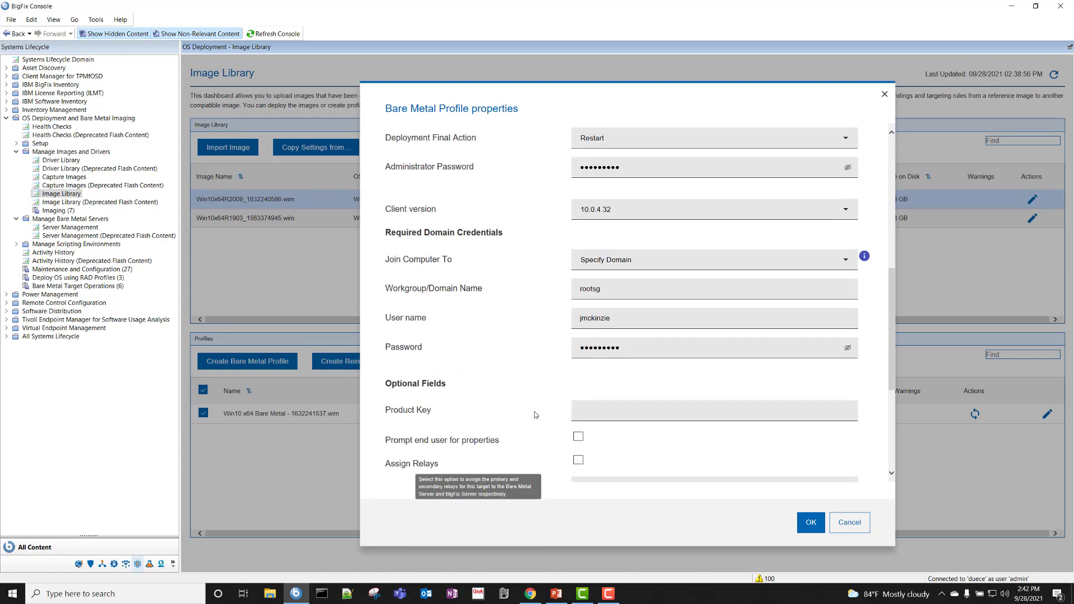
scroll(535, 415, "down", 1)
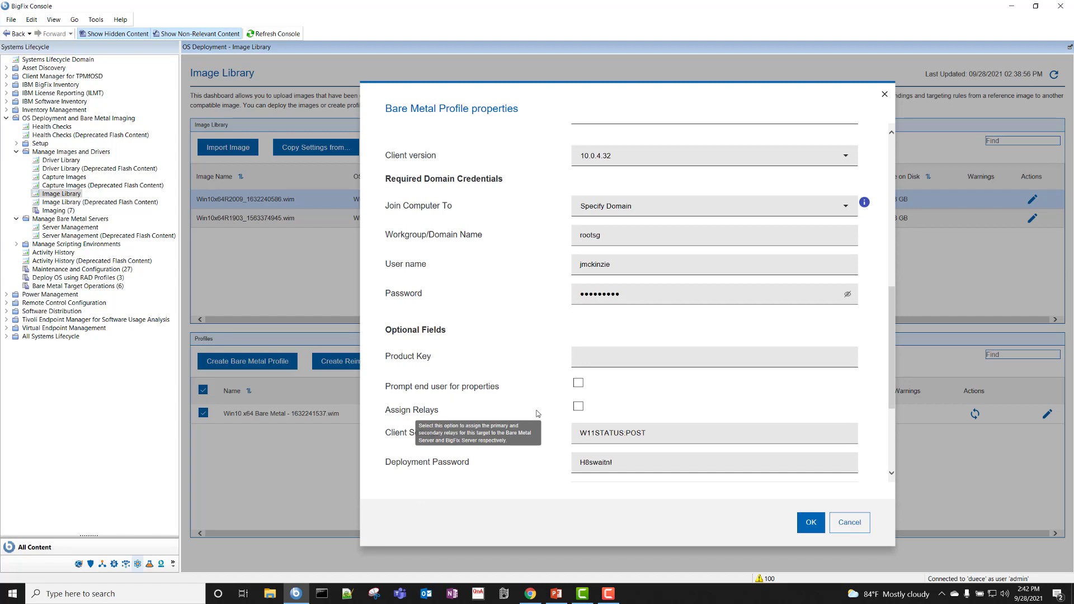
scroll(536, 415, "down", 3)
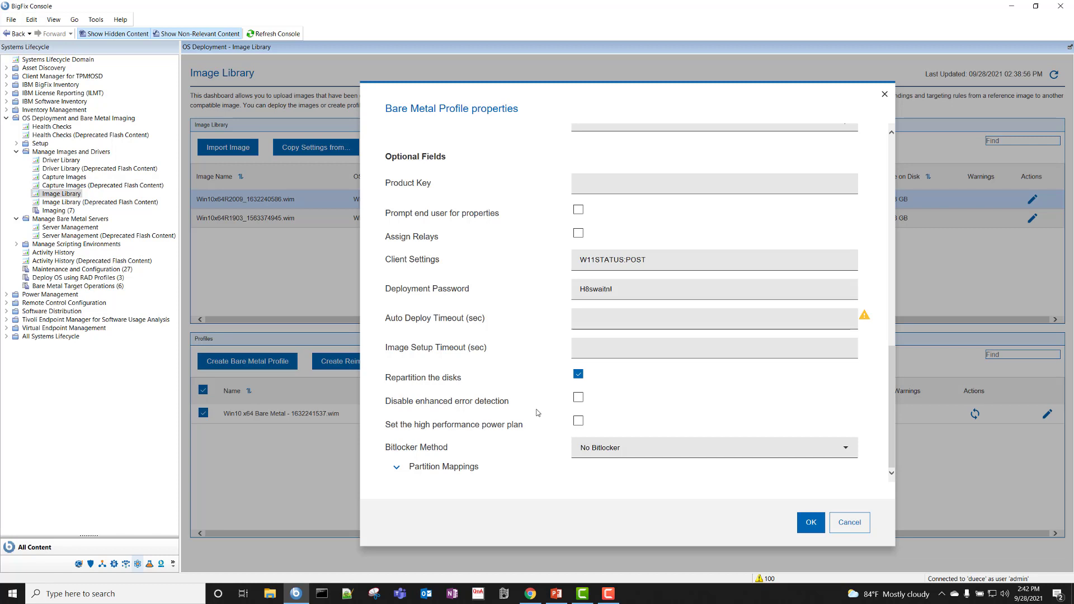
left_click(649, 452)
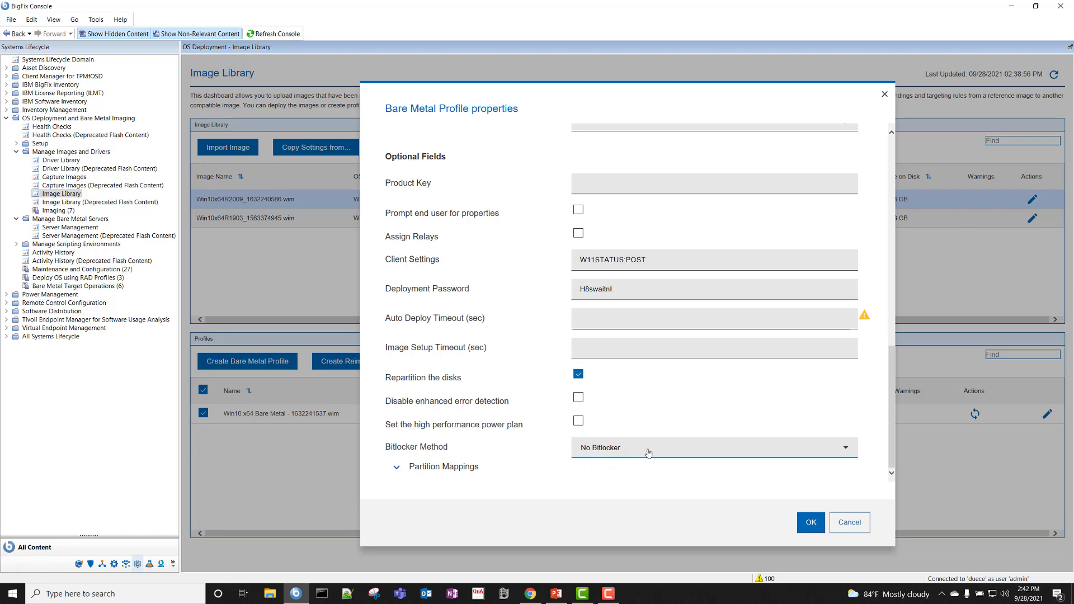
left_click(649, 452)
left_click(404, 473)
left_click(401, 471)
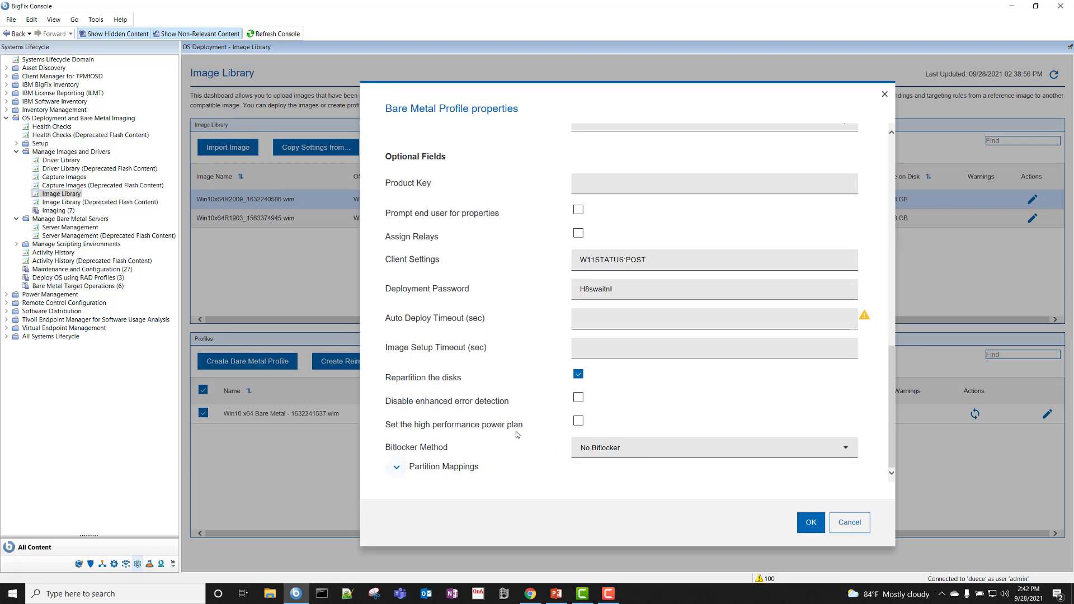
left_click(665, 451)
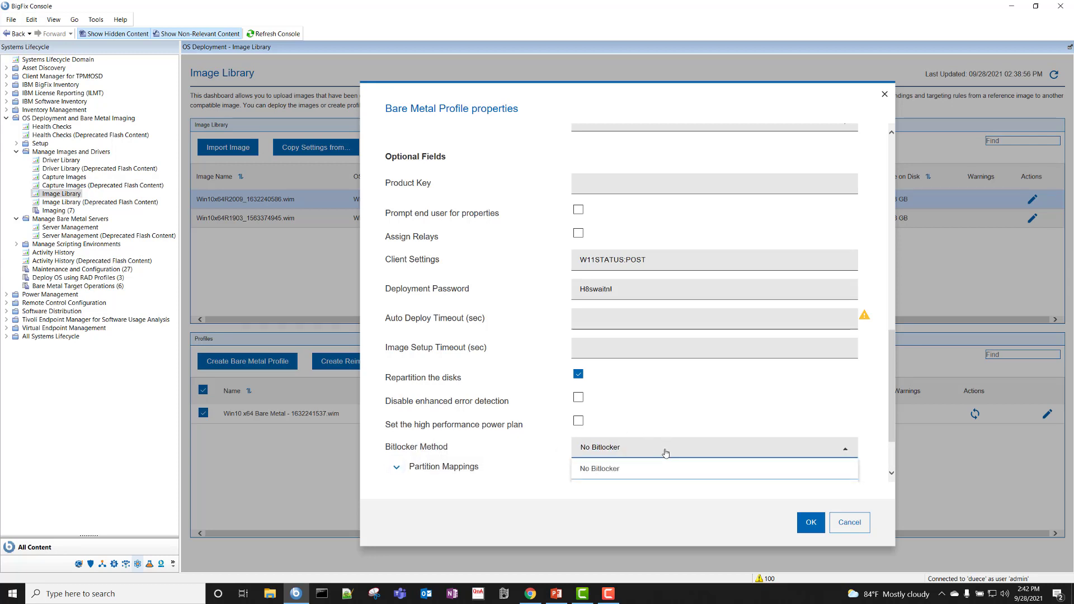
left_click(665, 451)
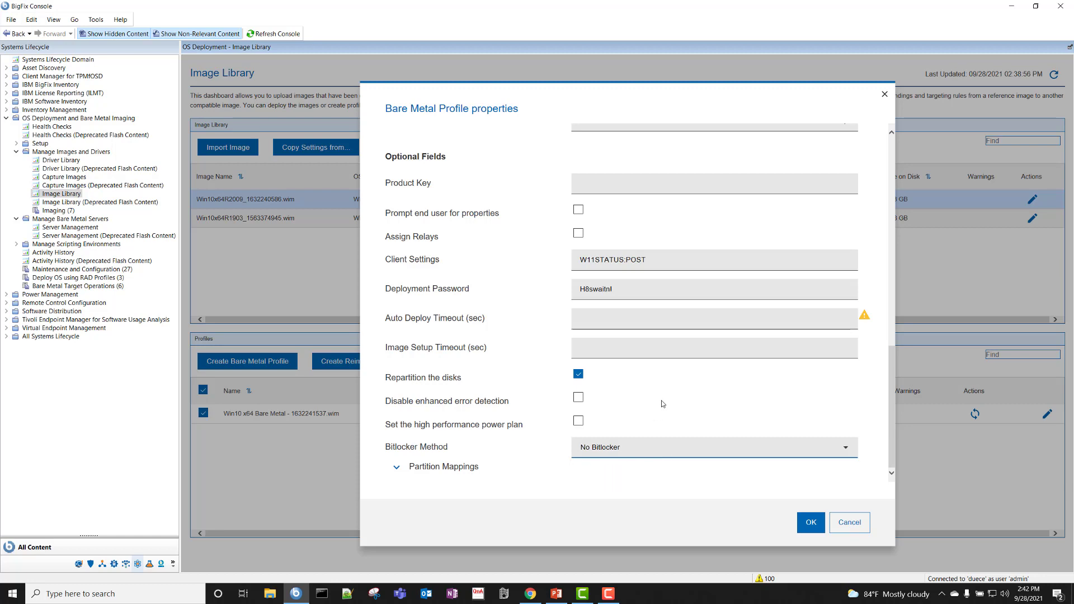
scroll(747, 356, "up", 5)
scroll(744, 351, "up", 2)
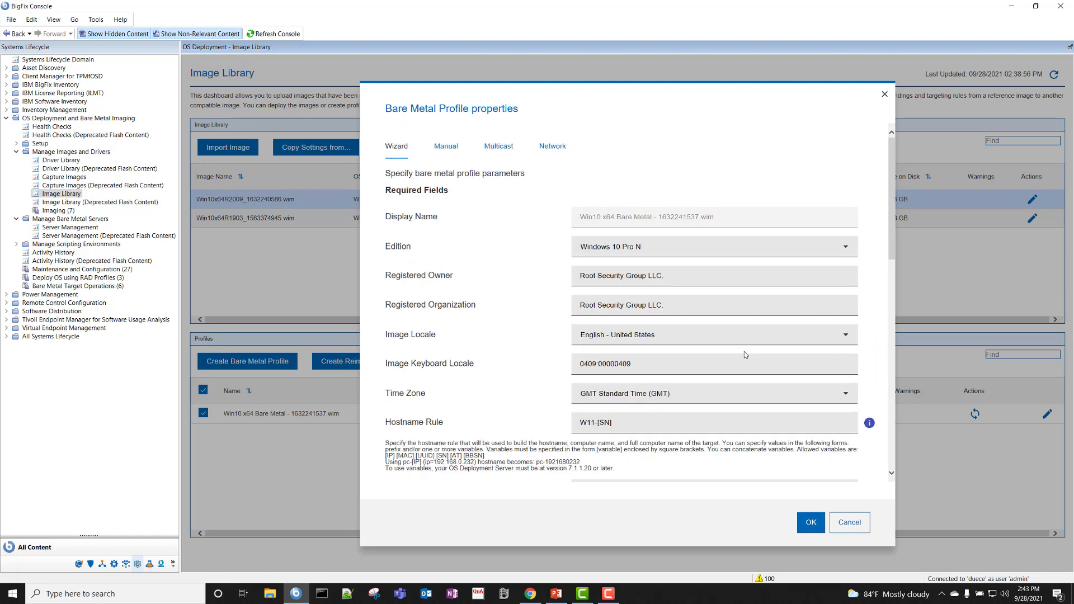
scroll(744, 352, "down", 7)
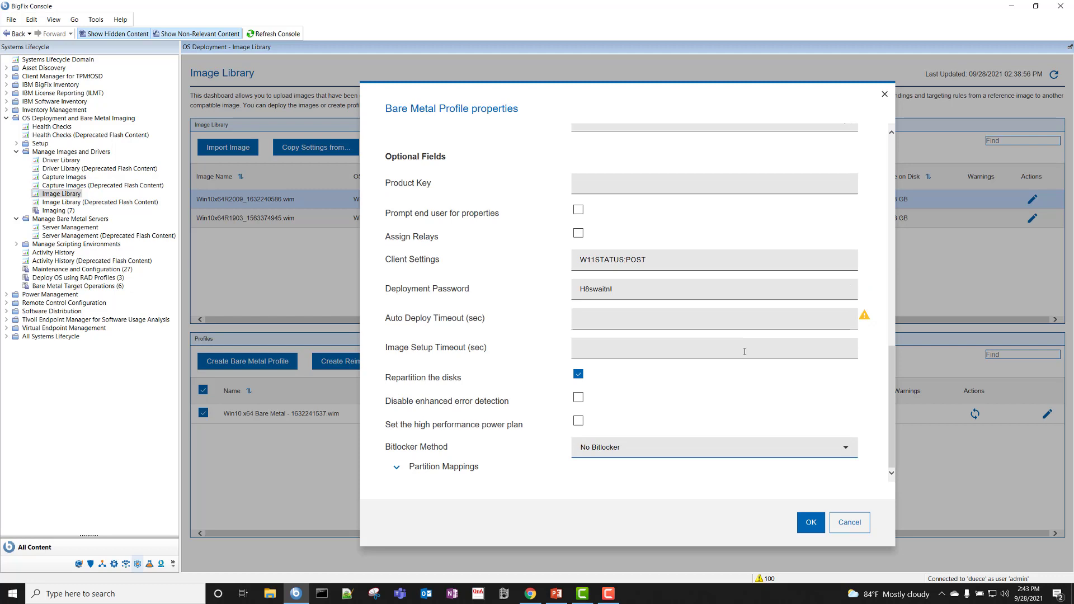
scroll(745, 351, "up", 6)
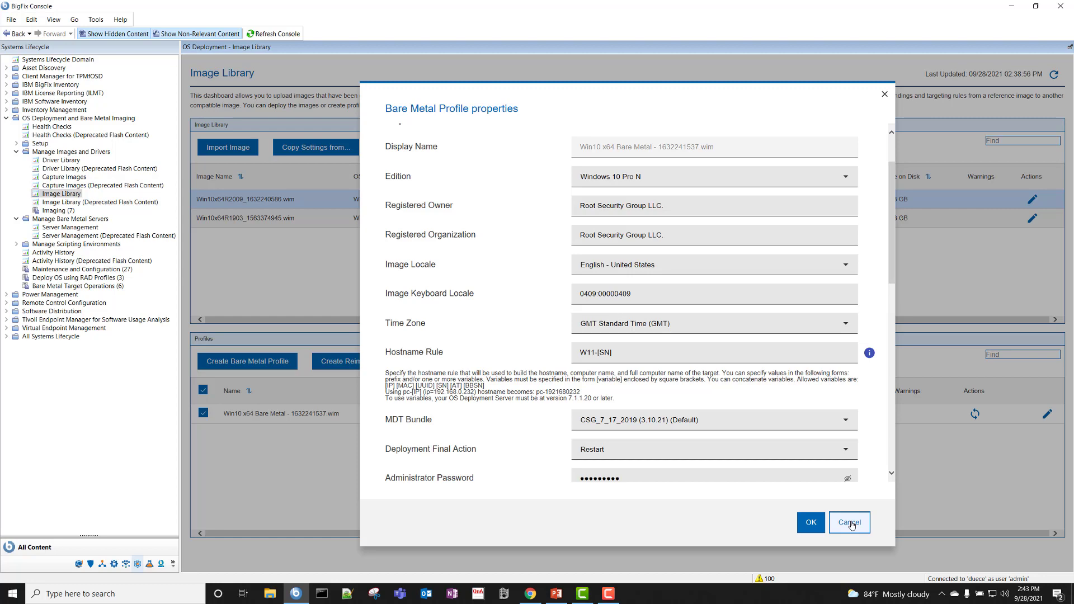
- Discard the profile edits and sync Win10 x64 Bare Metal, confirming all servers are in sync
left_click(850, 523)
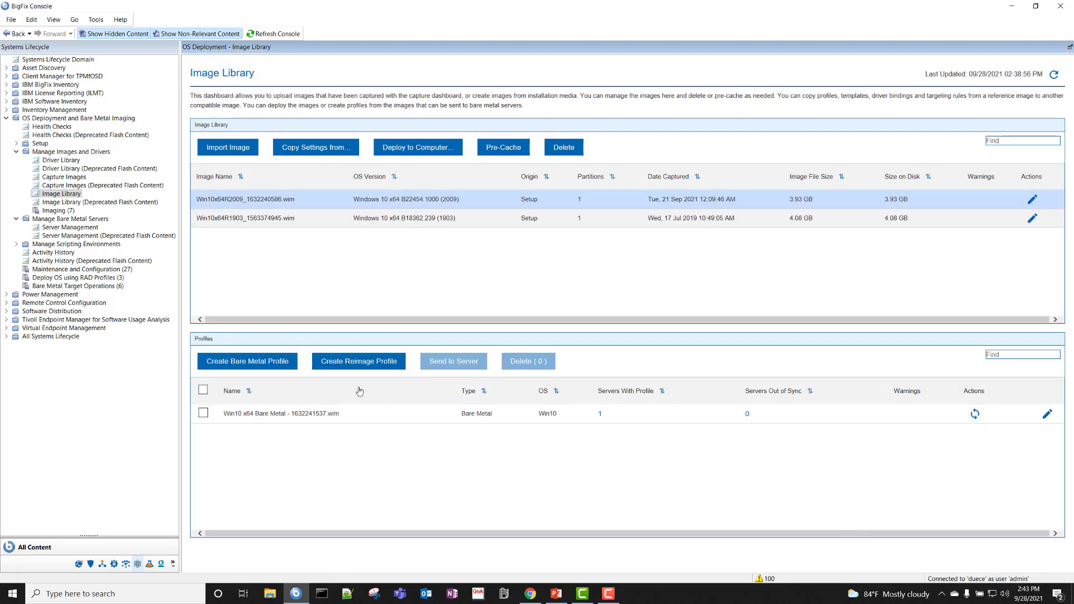
left_click(352, 421)
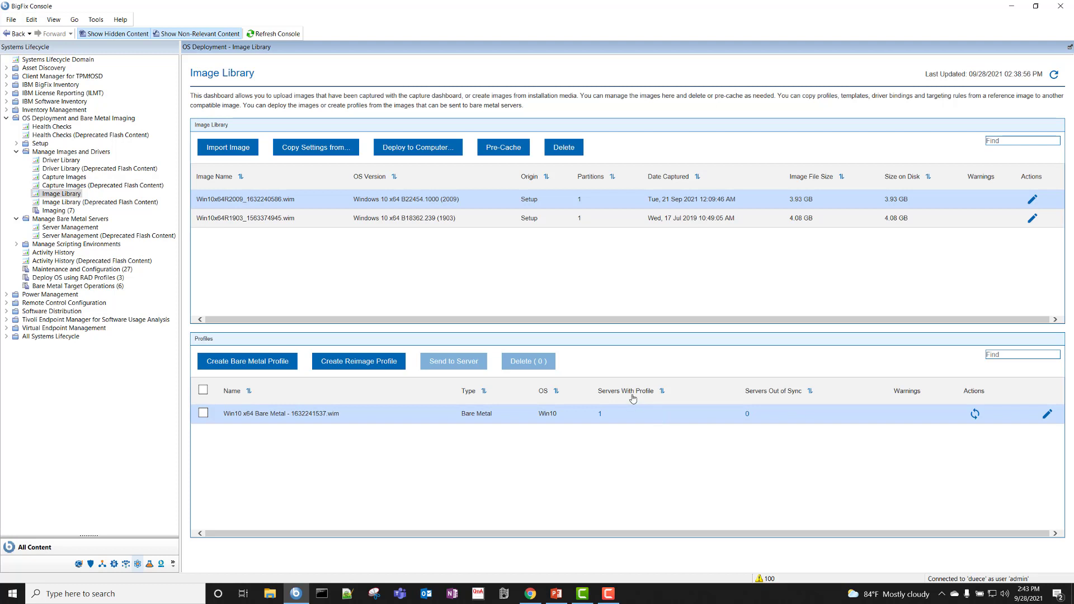
left_click(975, 415)
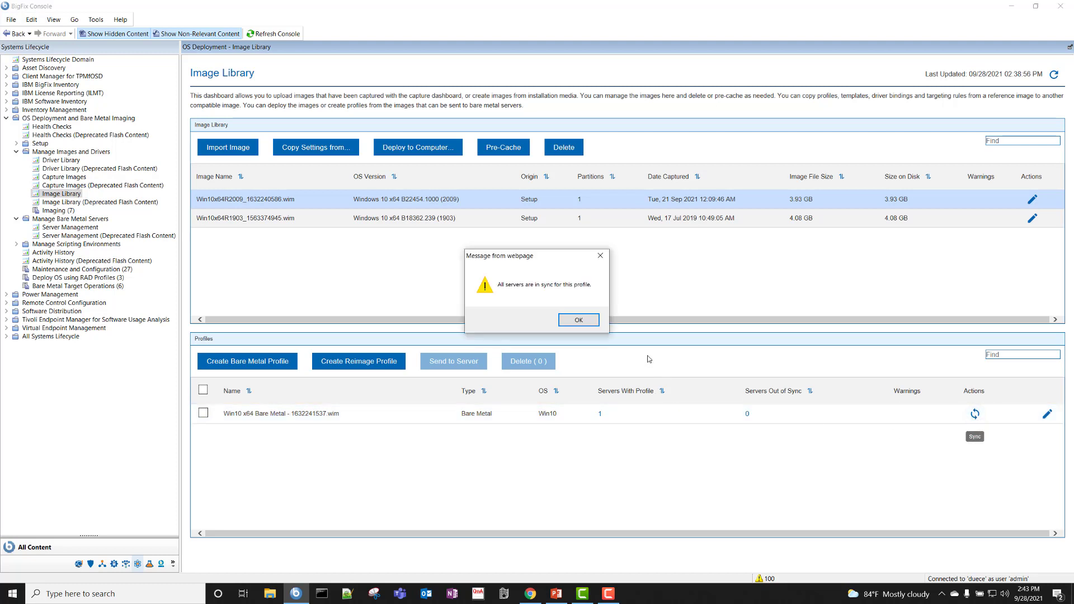
left_click(580, 322)
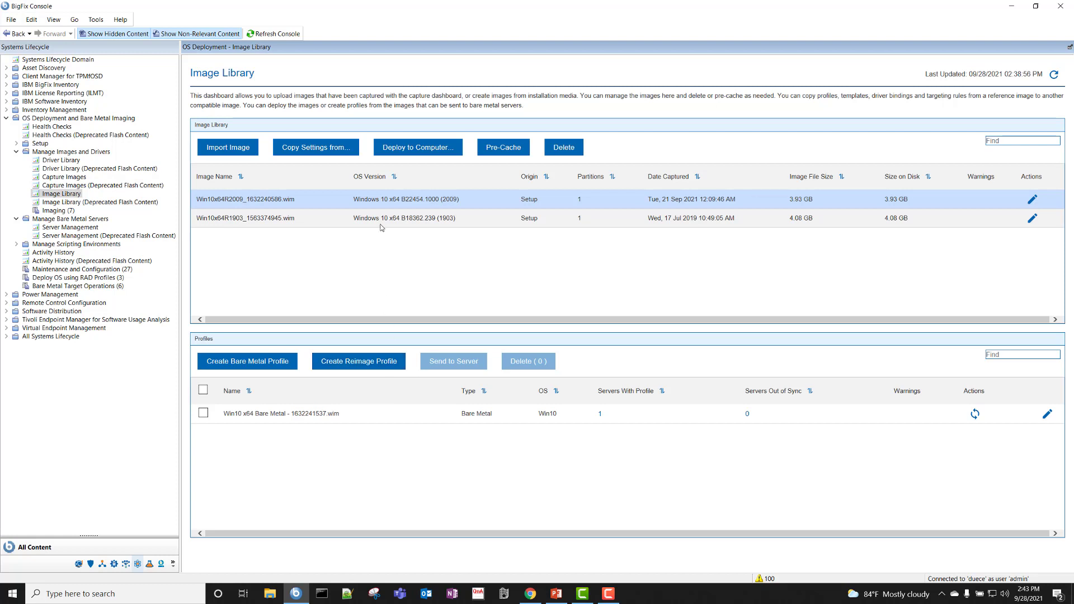
left_click(382, 201)
key("F10")
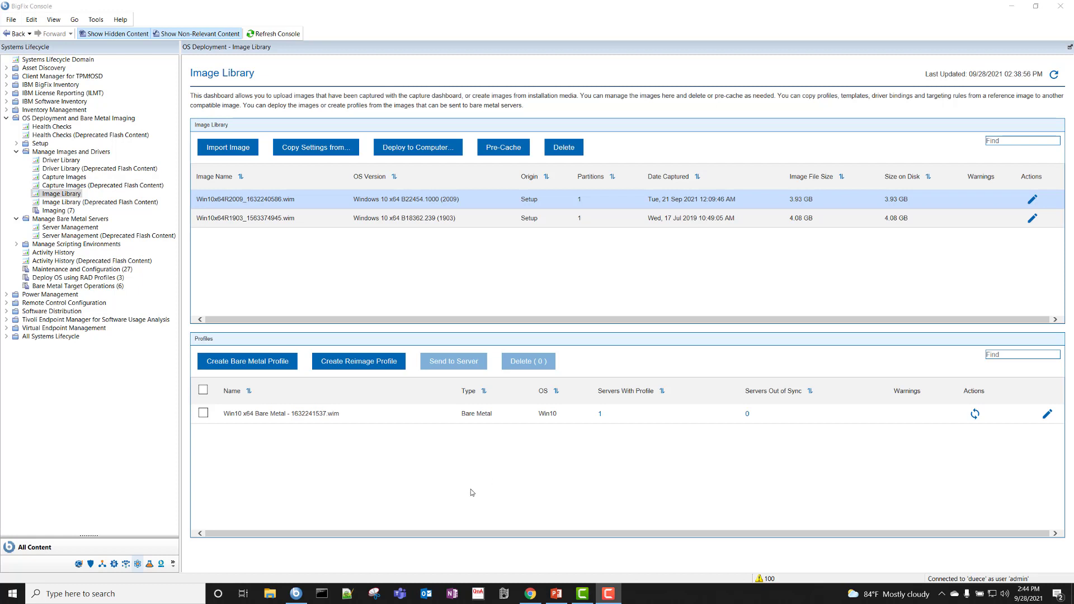
- Log in to the ESXi Host Client as root with the account password
left_click(1011, 7)
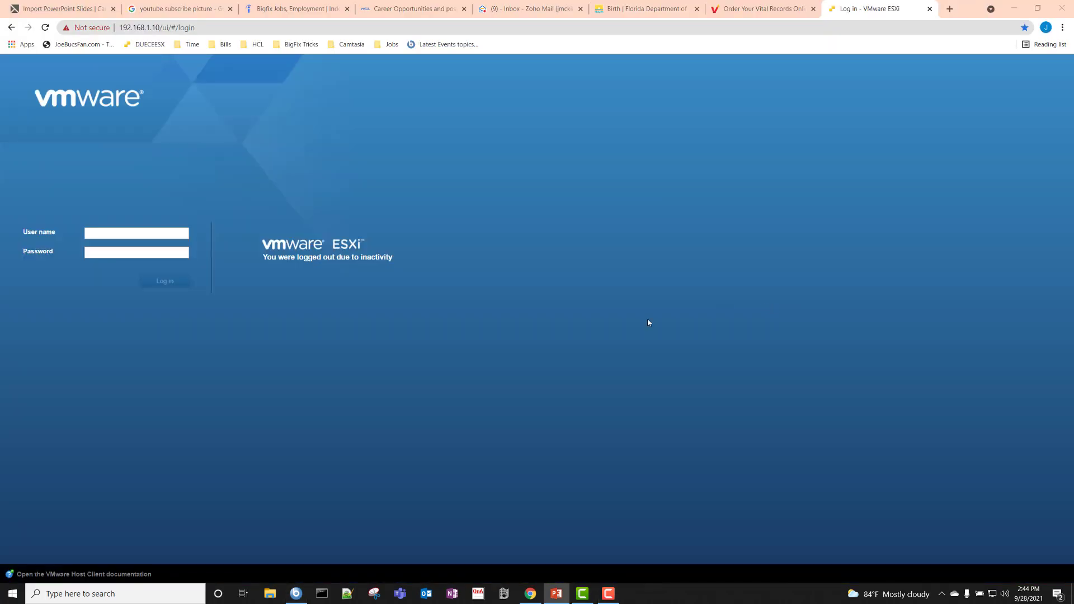
left_click(159, 234)
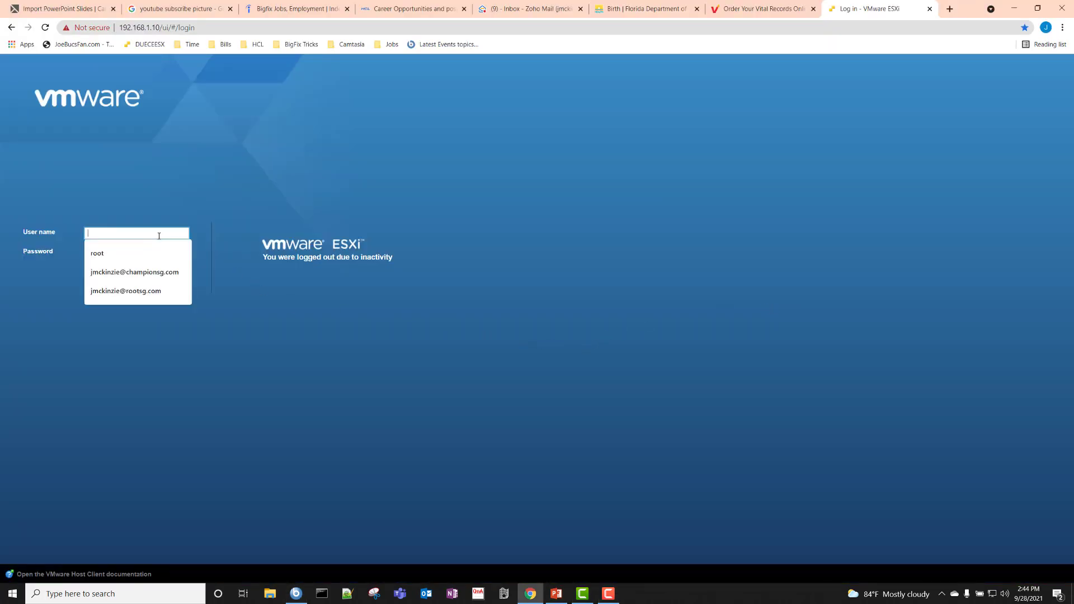
type("root")
key("Tab")
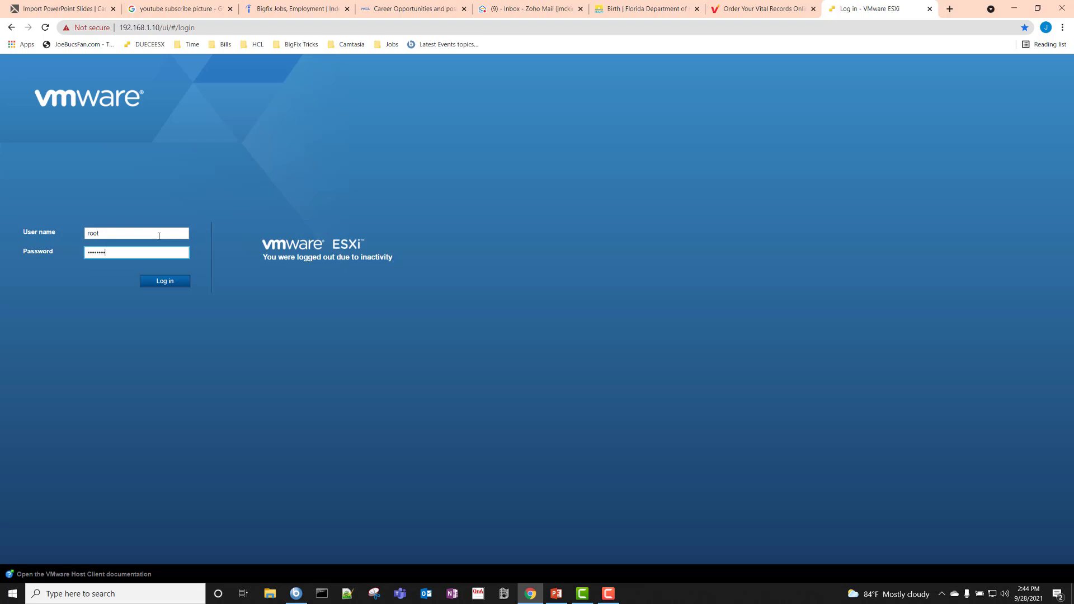
key("Return")
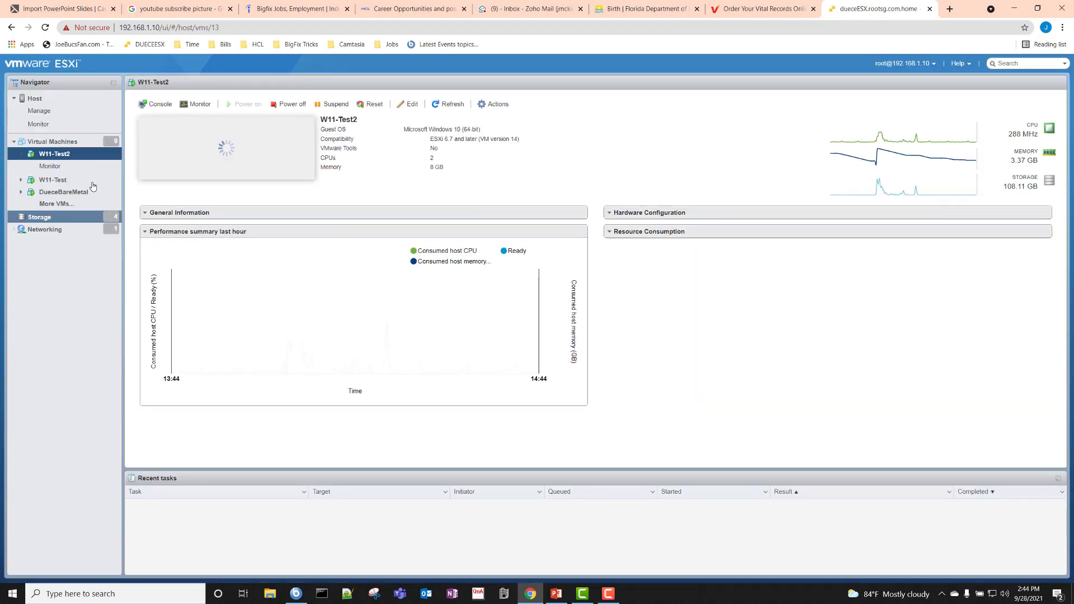
- Reset W11-Test2 and boot it via EFI Network from the Boot Manager
left_click(374, 106)
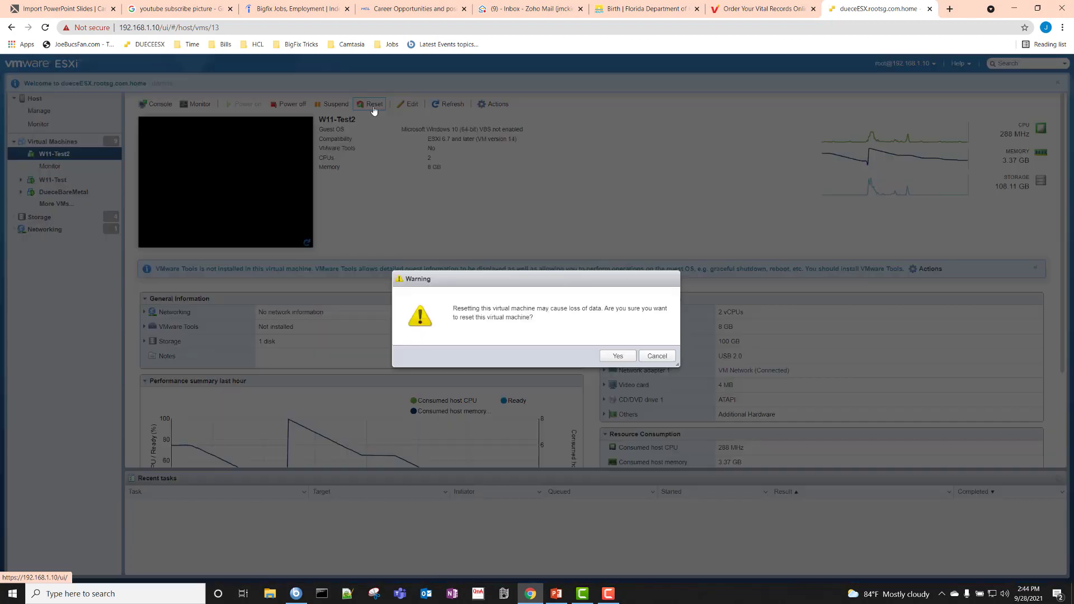
left_click(618, 355)
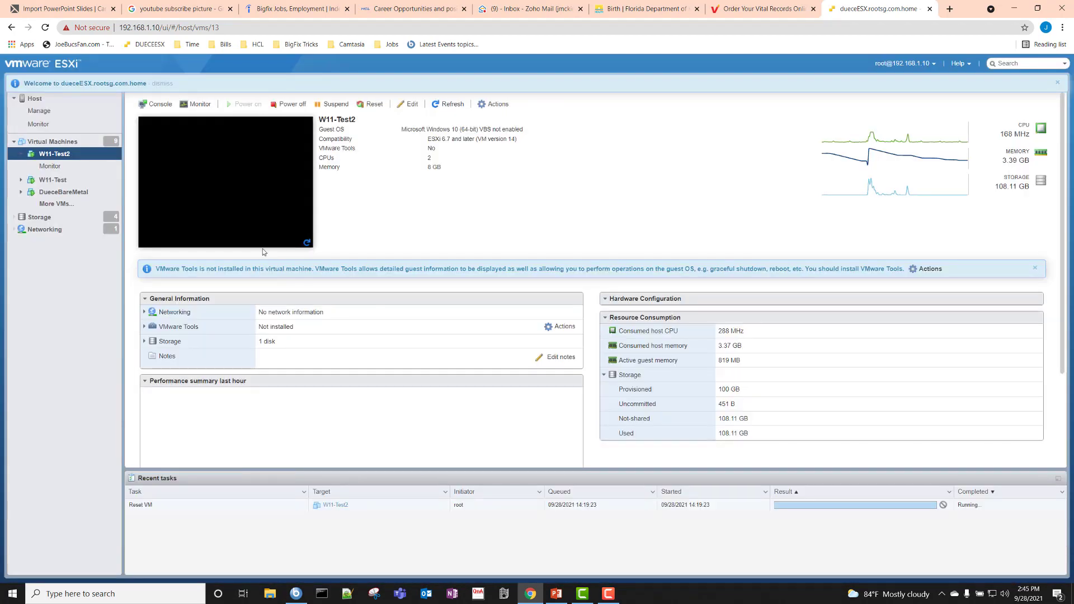
left_click(240, 188)
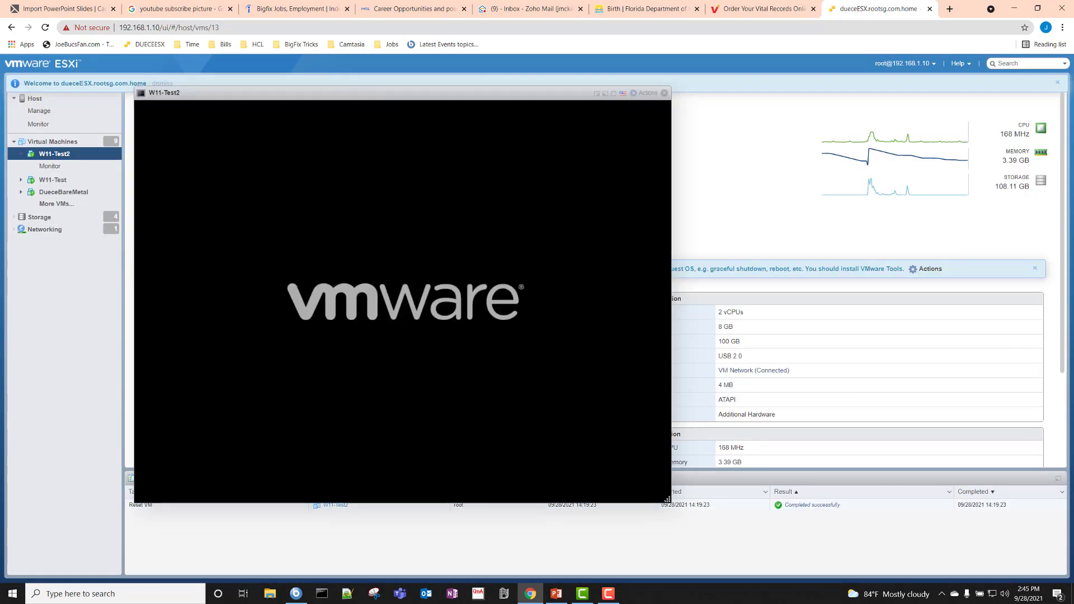
key("Escape")
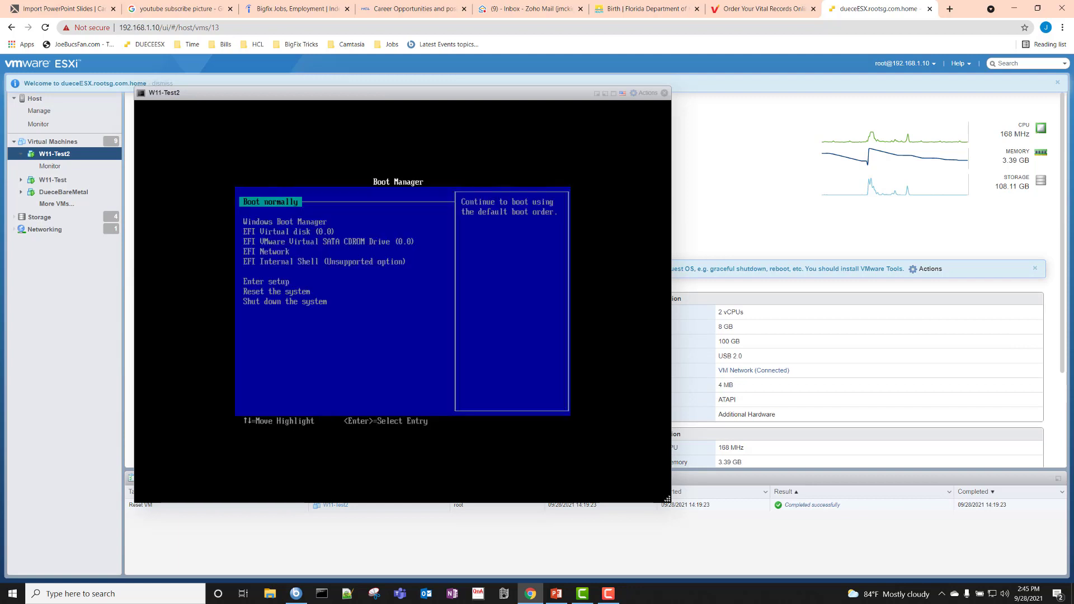
key("Down")
key("Down")
key("Down")
key("Down")
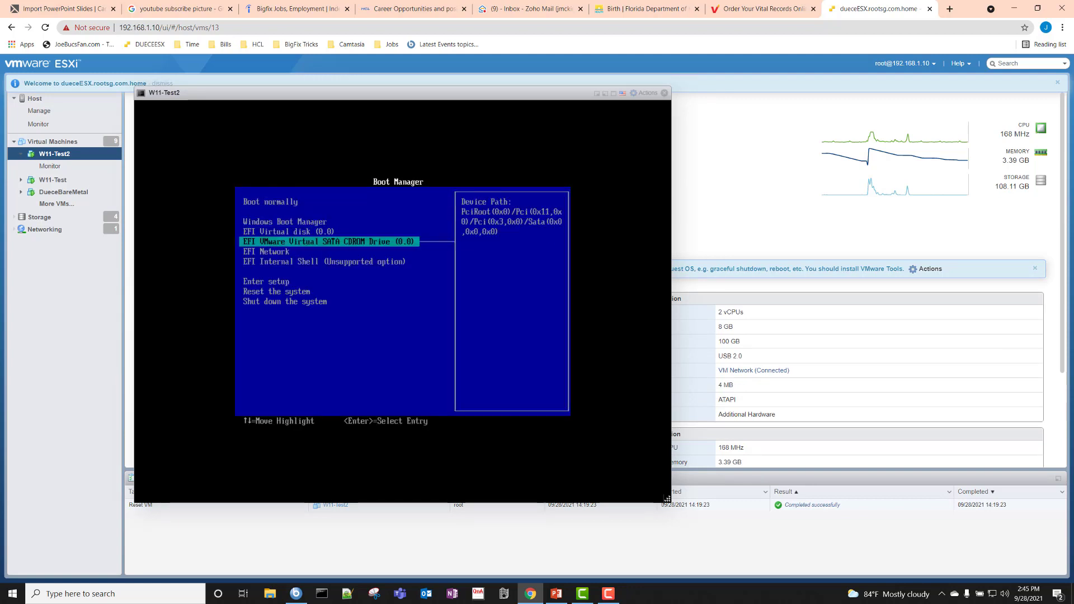
key("Return")
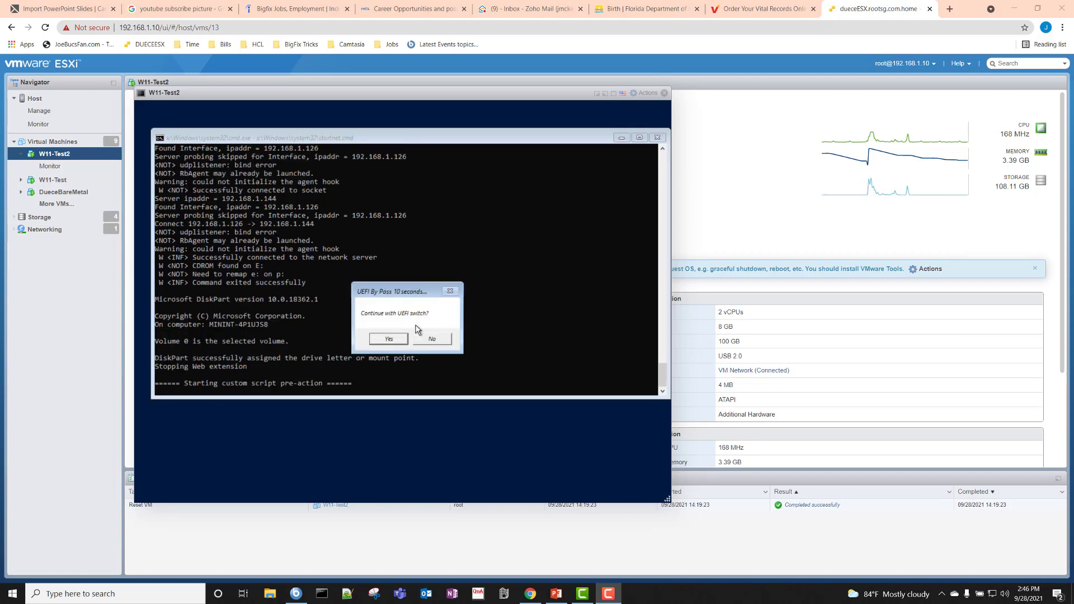
- Confirm the UEFI switch so the W11-Test2 VM boots to the BigFix Deployment menu
left_click(388, 339)
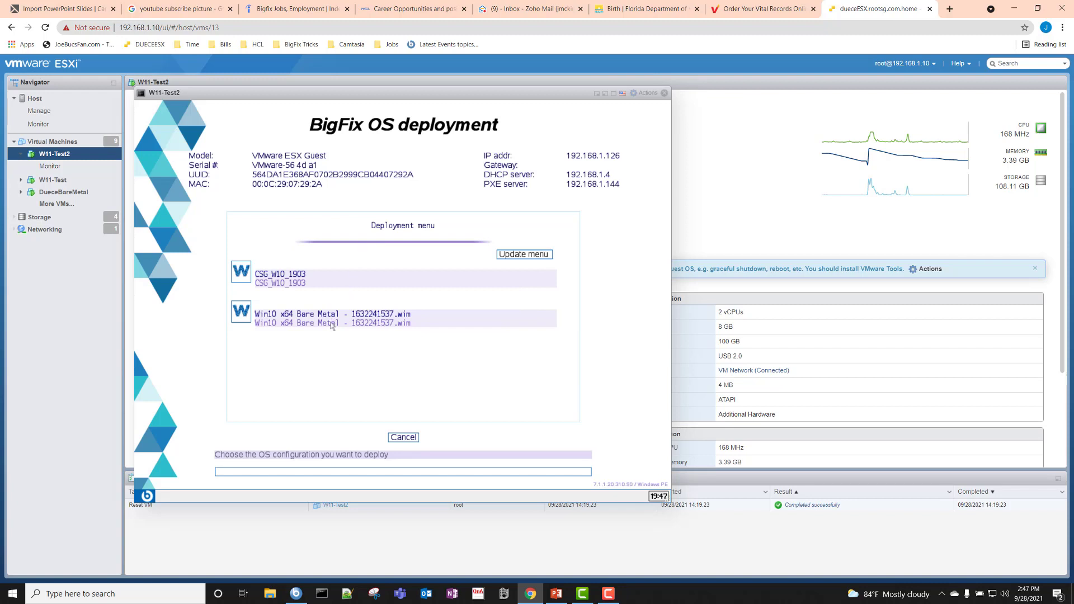
- Deploy the Win10 x64 Bare Metal image, entering the deployment password when requested
left_click(242, 320)
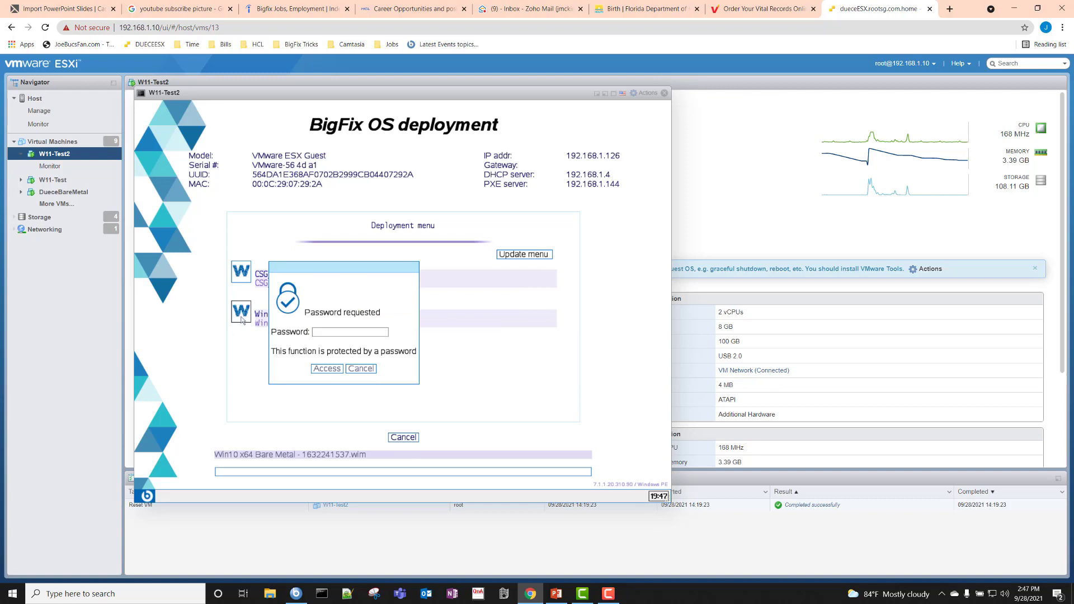
left_click(351, 333)
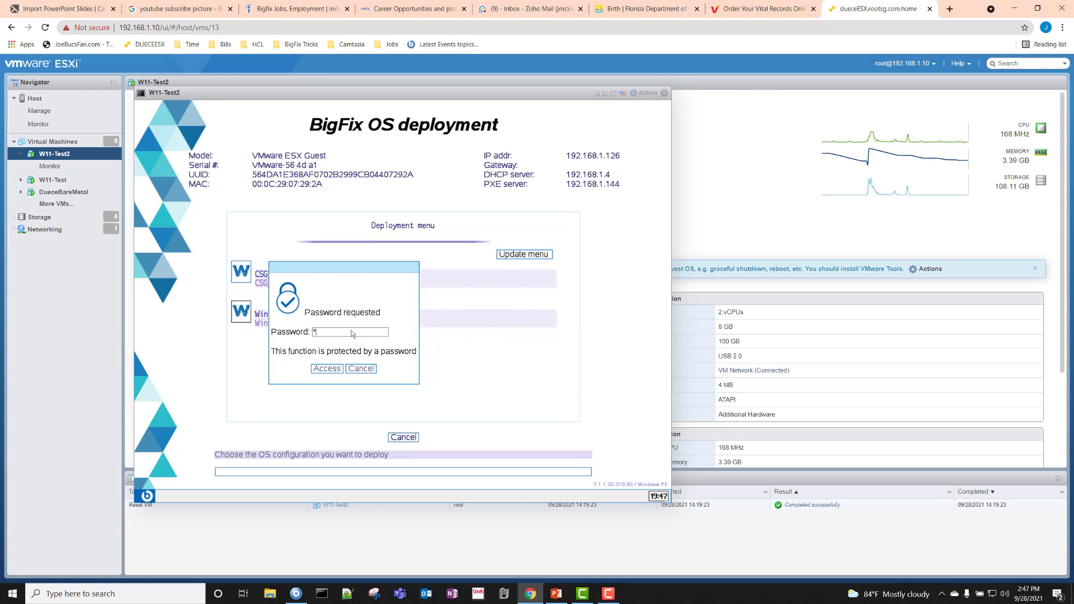
type("****")
left_click(327, 371)
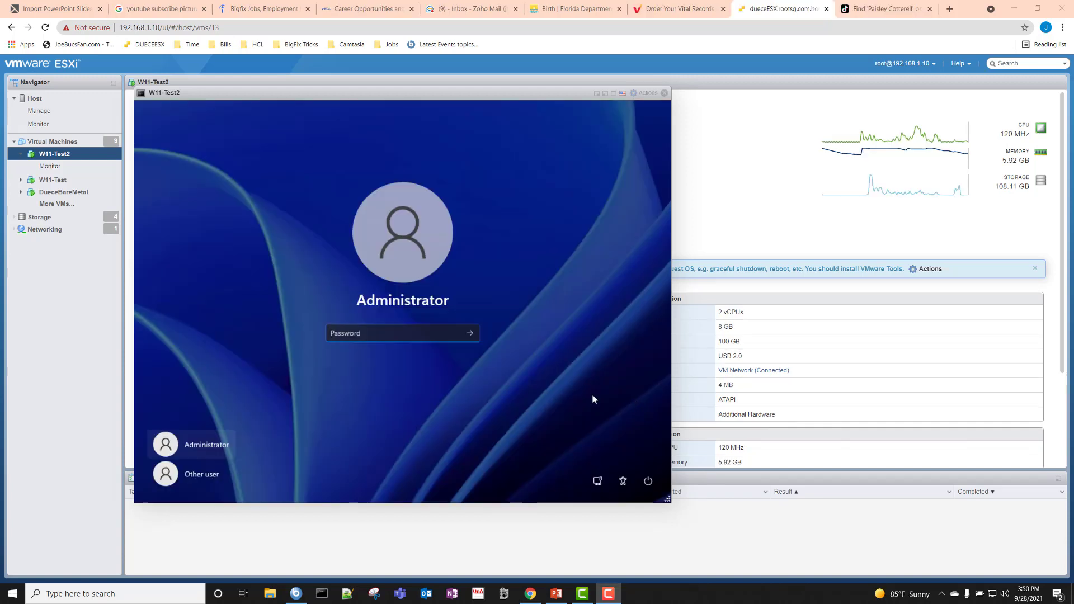
- Sign in as Administrator, run winver to confirm Windows 11, then close the VM console
left_click(354, 334)
type("******")
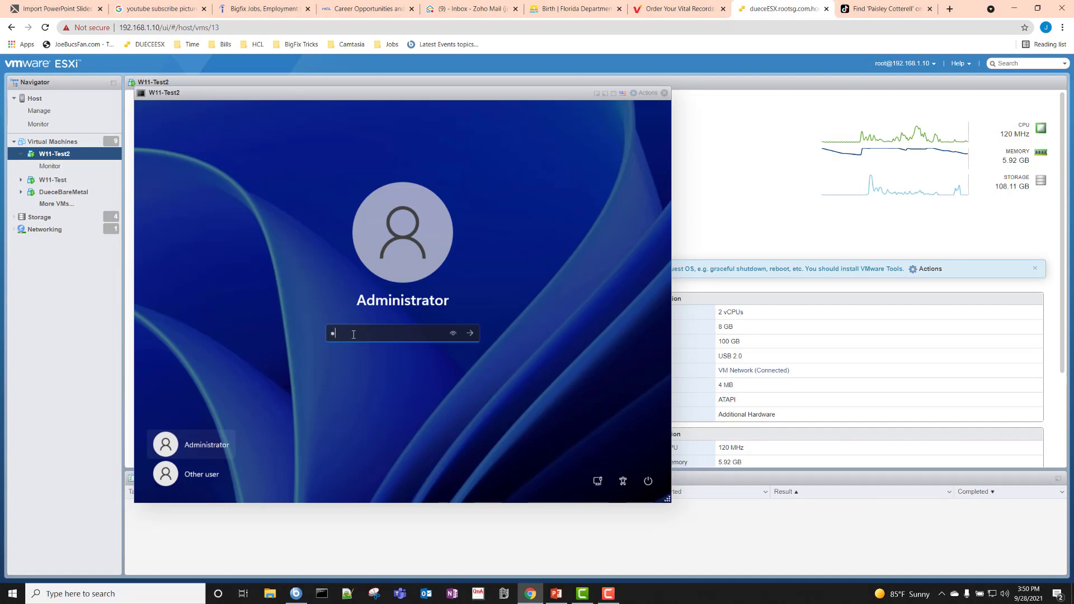
type("***")
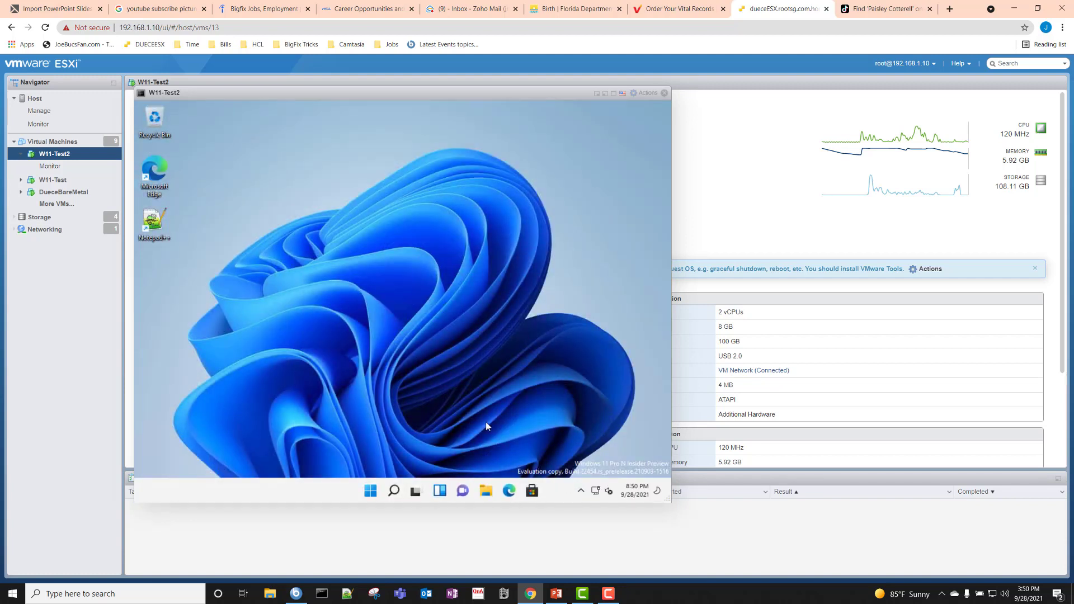
left_click(395, 492)
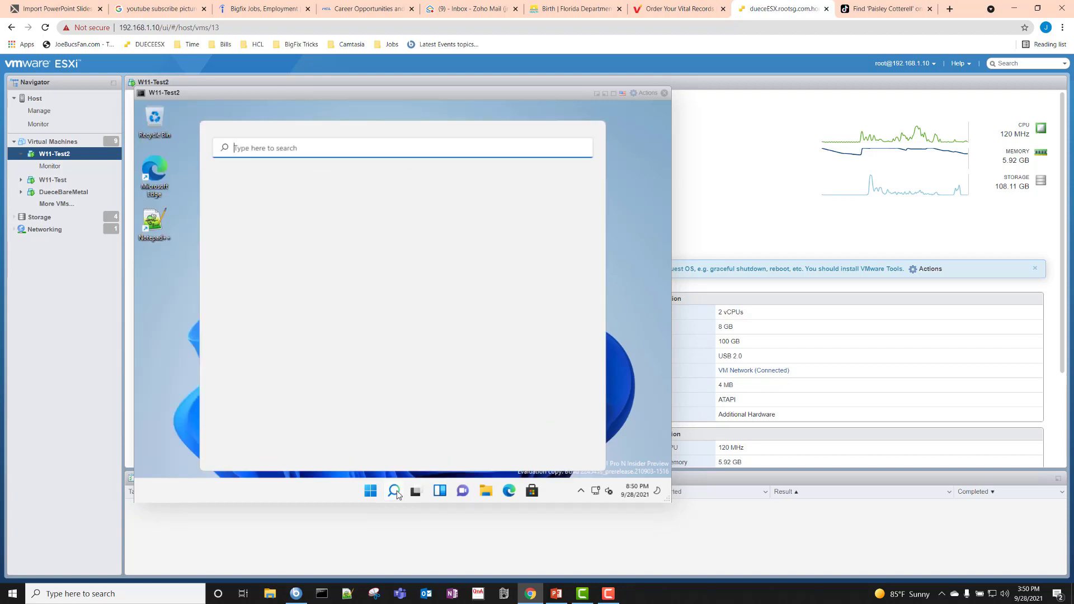
type("winver")
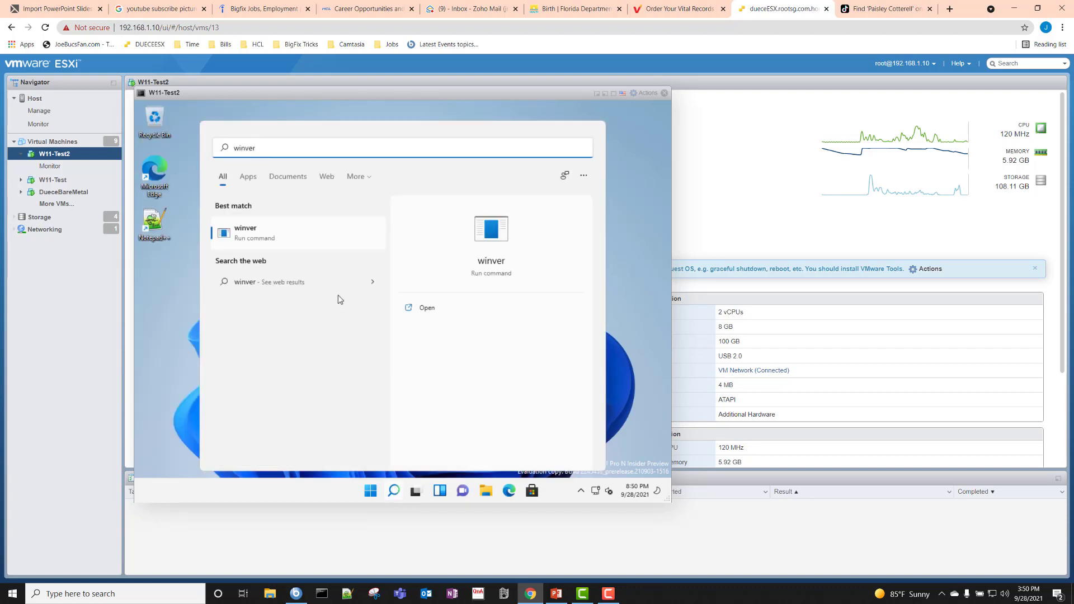
left_click(298, 233)
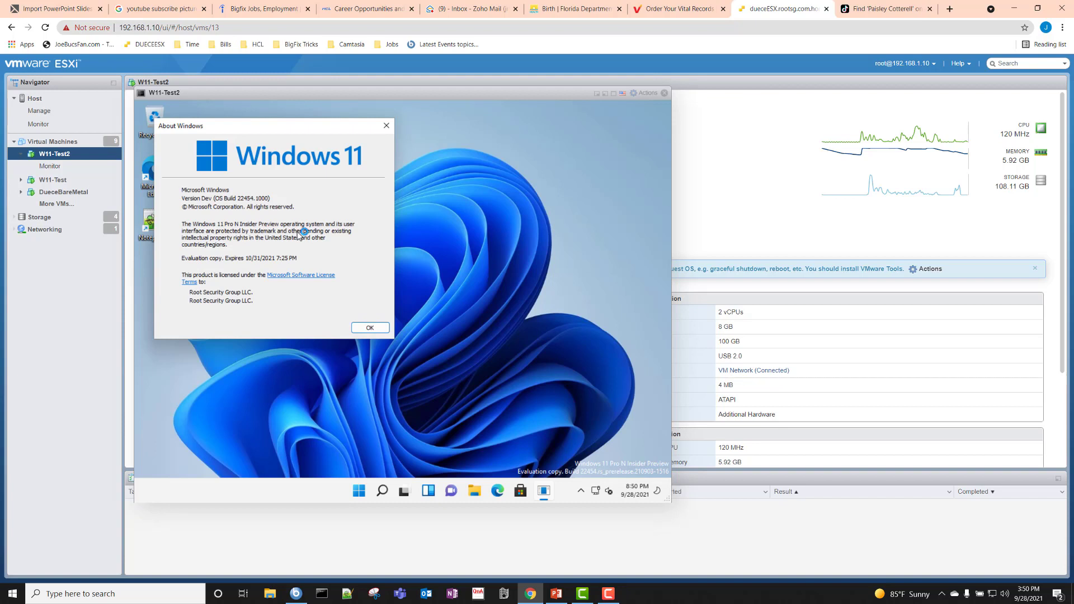
left_click(378, 330)
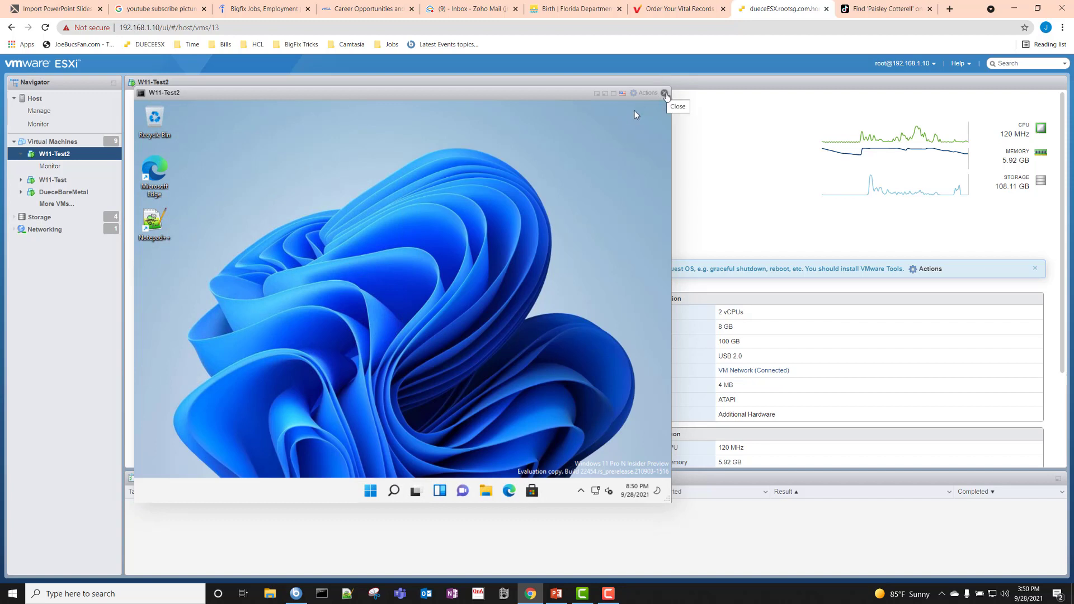
left_click(665, 94)
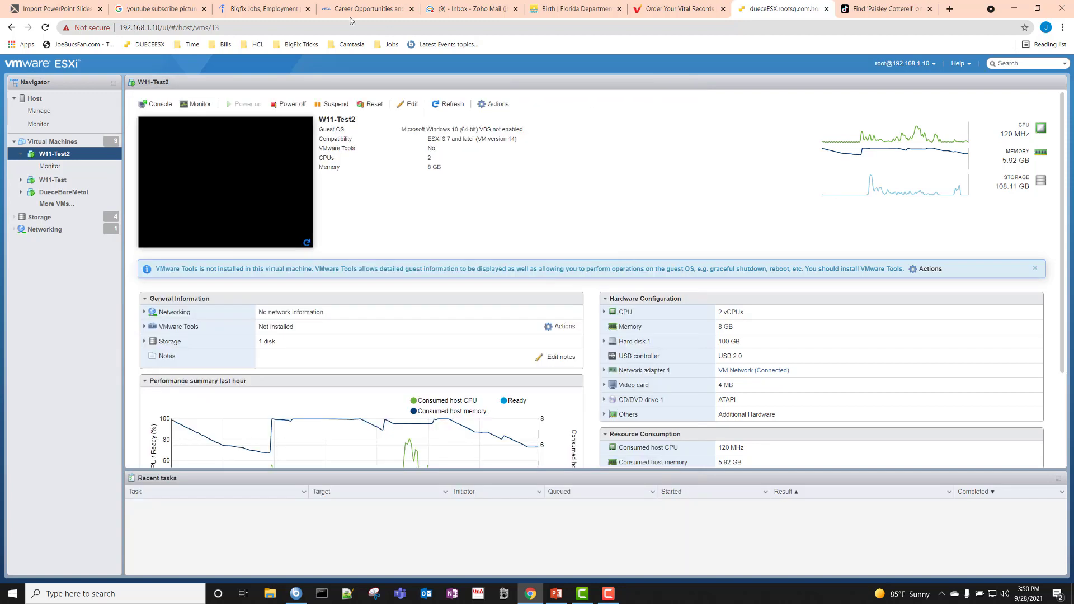
- Close the unrelated search-results tab and load 192.168.1.144 in a new Chrome tab
left_click(874, 10)
left_click(930, 9)
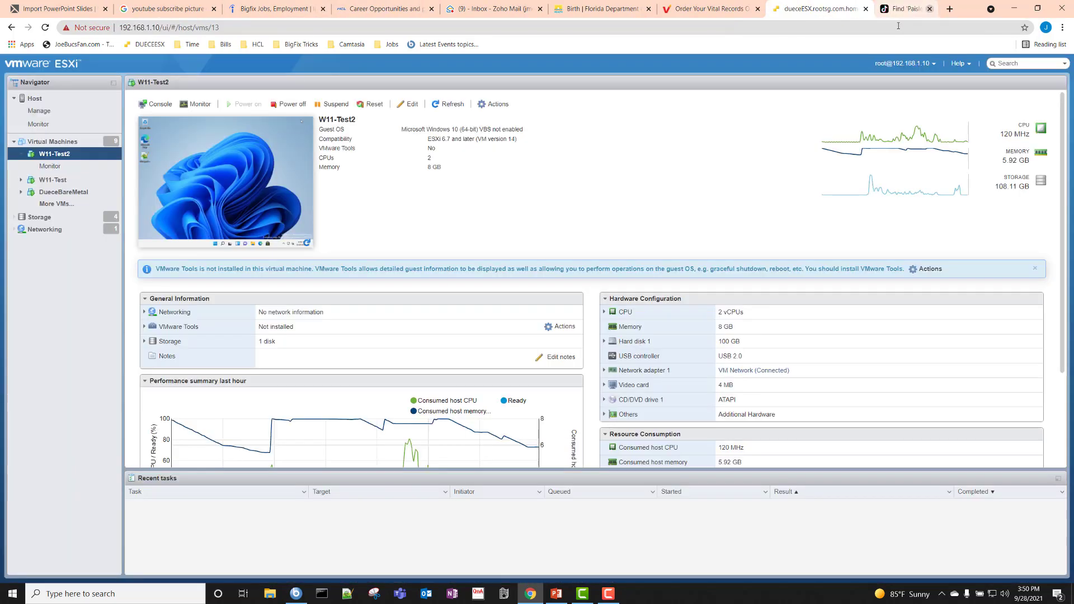
left_click(949, 10)
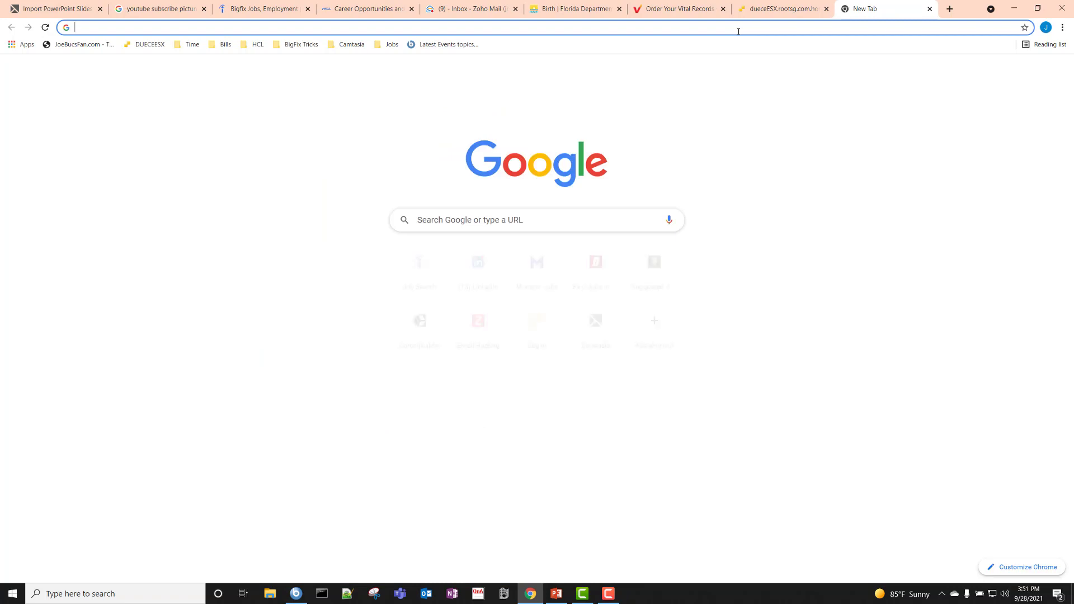
type("192.16")
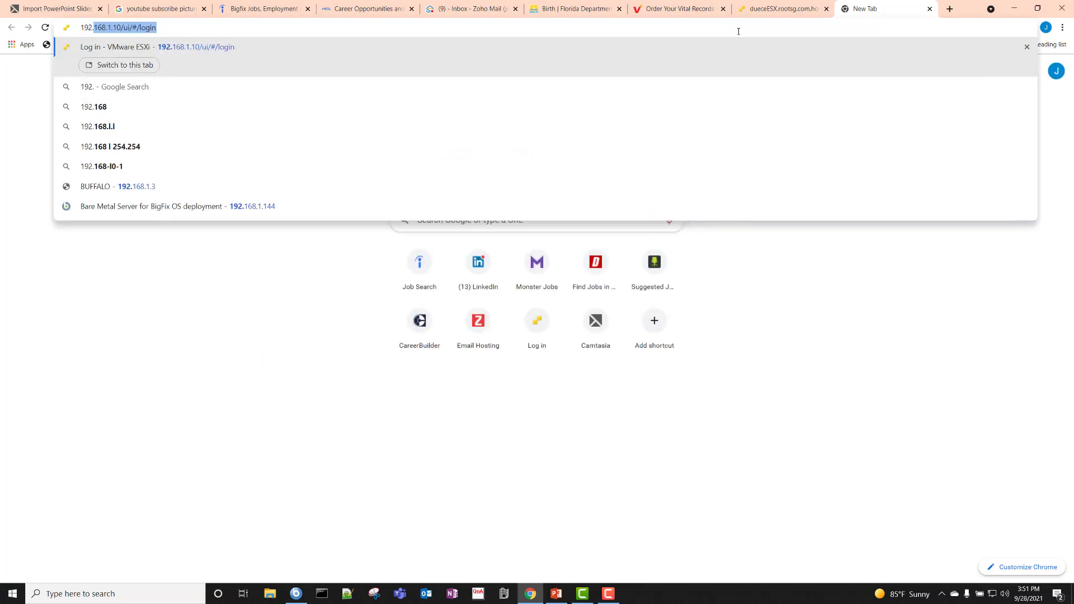
type("8.1.144")
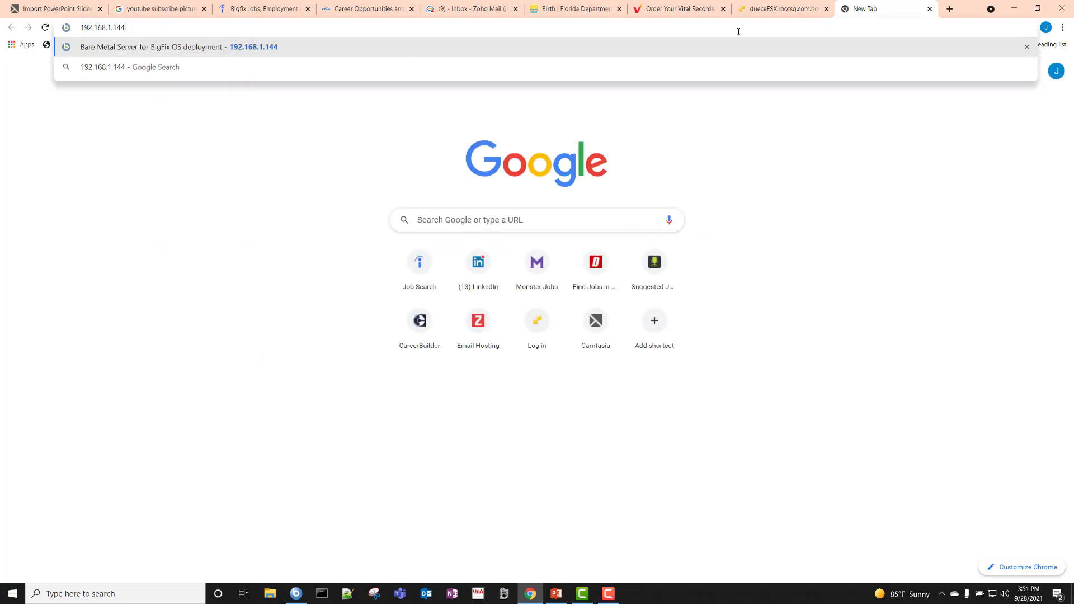
key("Return")
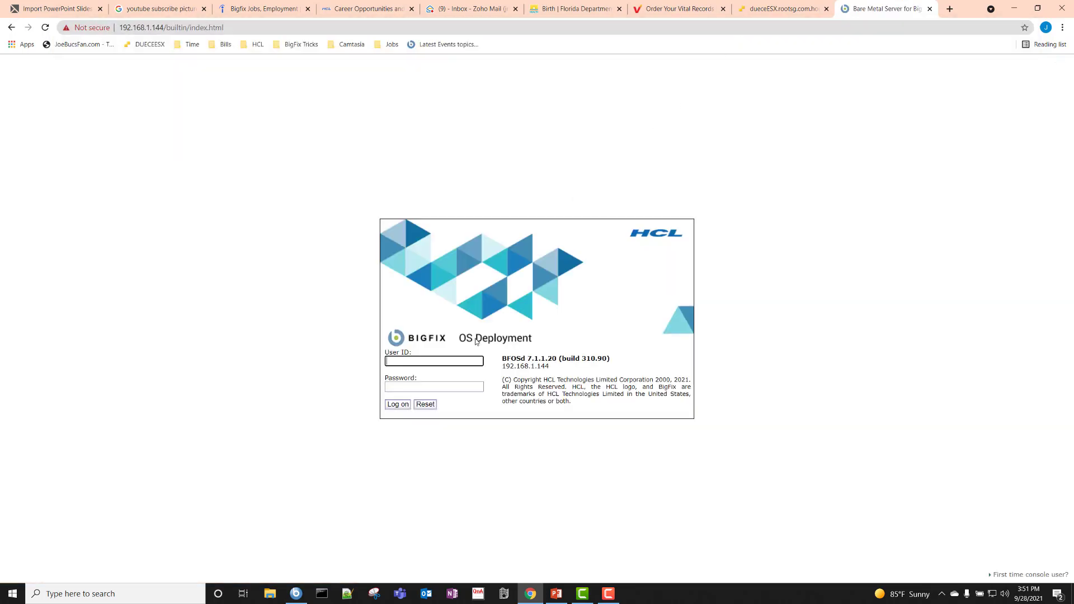
- Log on to the Bare Metal Server as admin with its password and acknowledge the warning
left_click(456, 362)
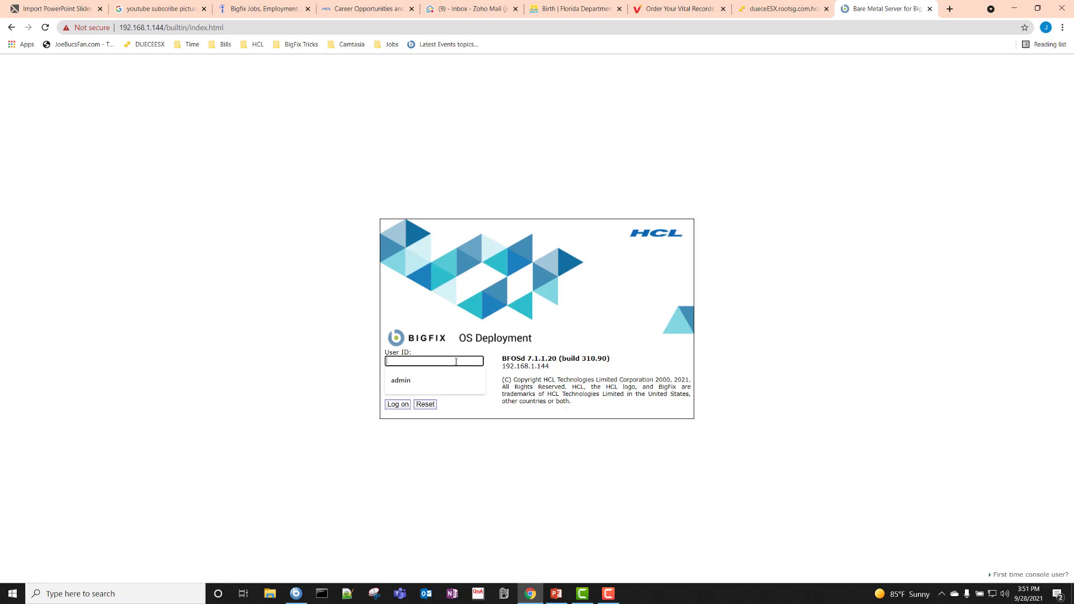
type("admin")
key("Tab")
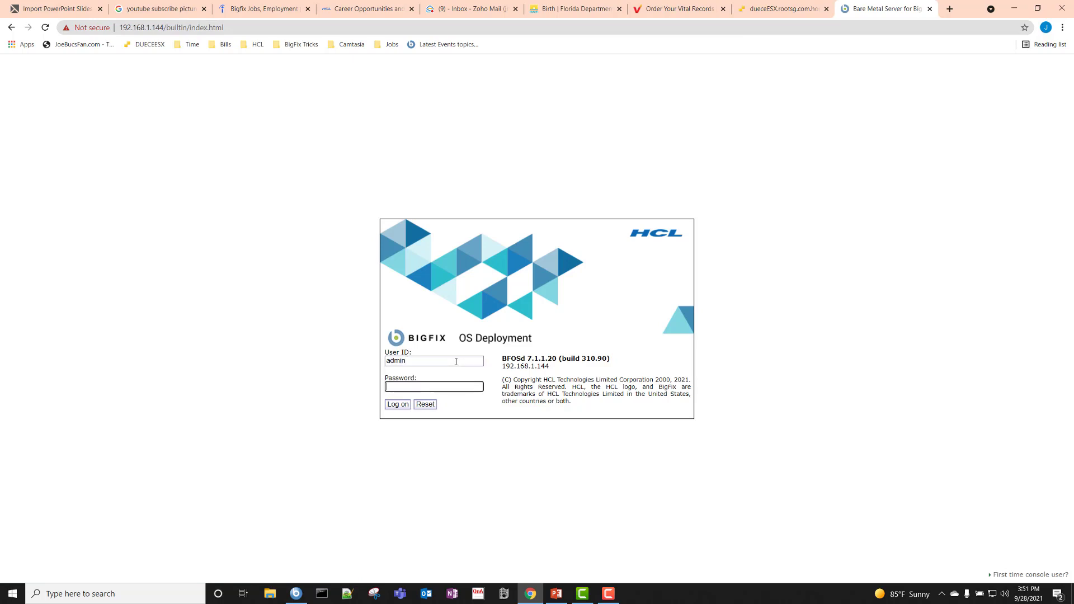
type("••••••••")
key("BackSpace")
key("BackSpace")
key("BackSpace")
key("BackSpace")
key("BackSpace")
key("BackSpace")
key("BackSpace")
key("BackSpace")
type("•••••••••")
key("Return")
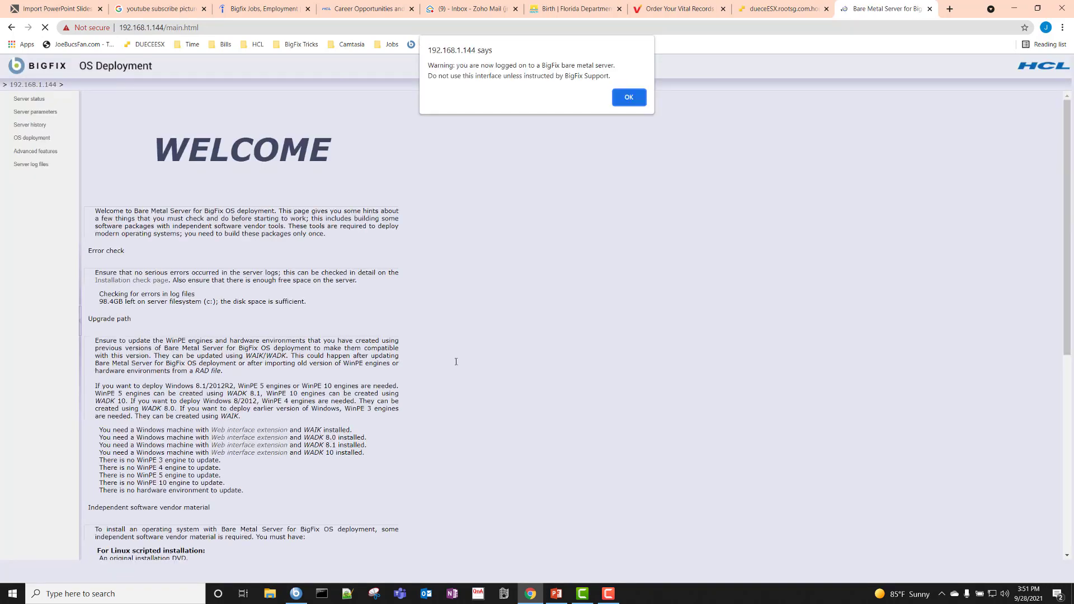
left_click(629, 96)
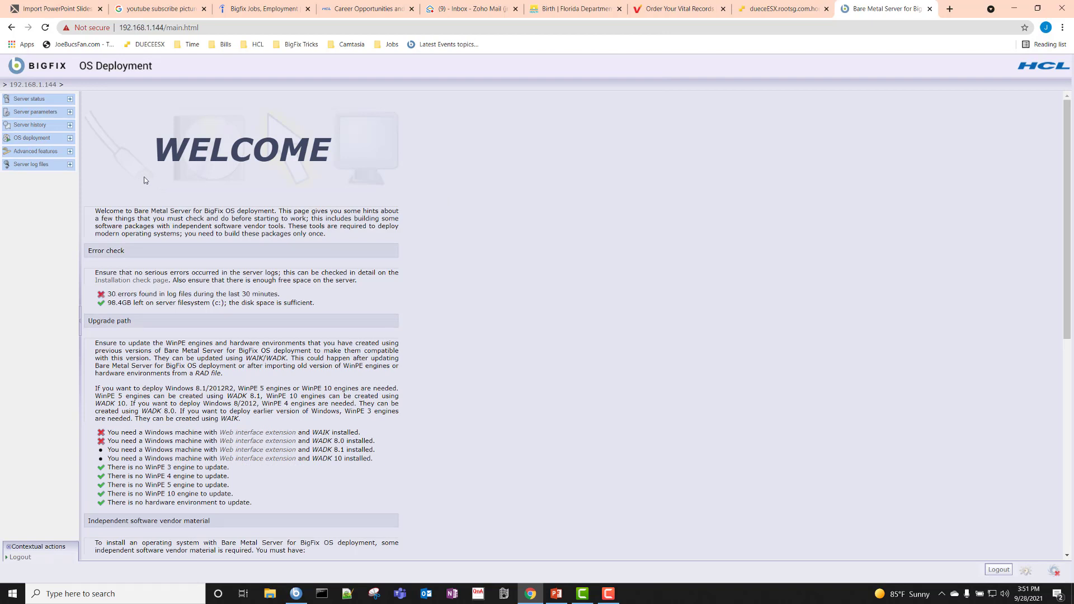
- Expand the advanced features, OS deployment, history, parameters and status sidebar sections
left_click(70, 152)
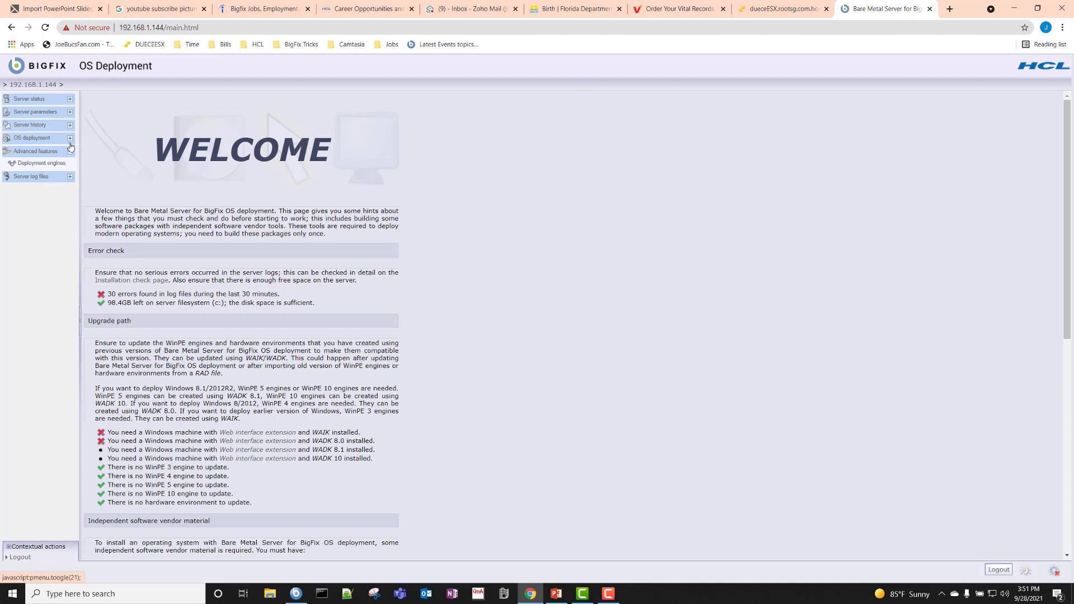
left_click(69, 138)
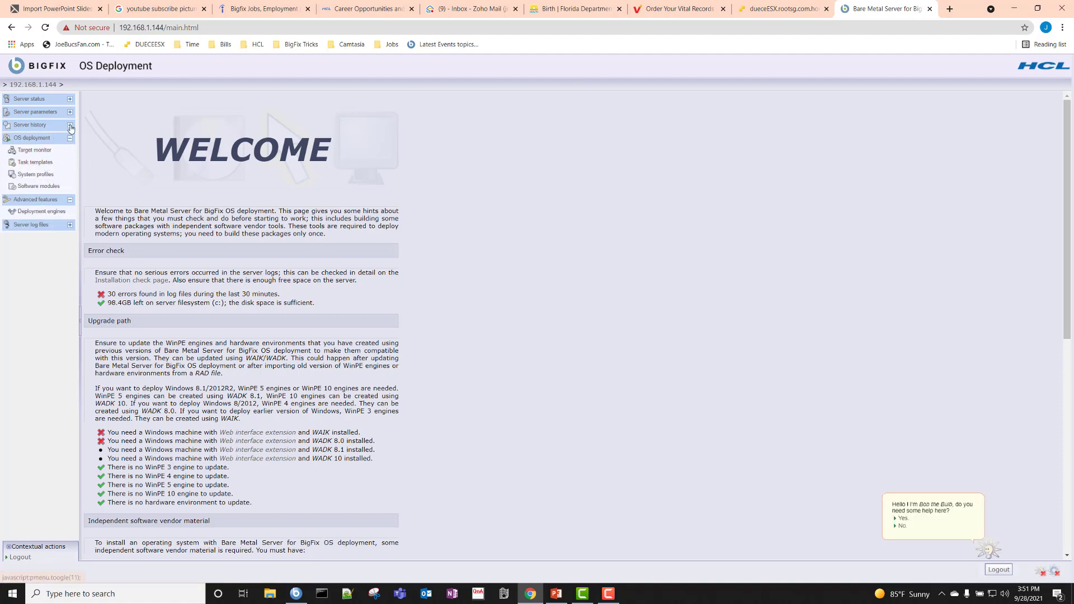
left_click(70, 124)
left_click(71, 112)
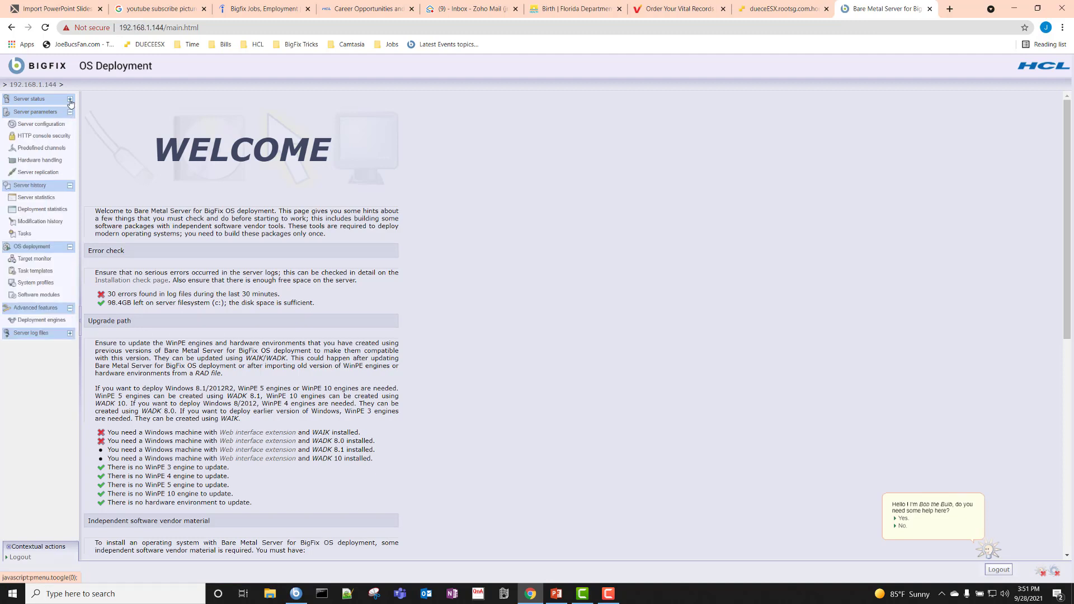
left_click(70, 100)
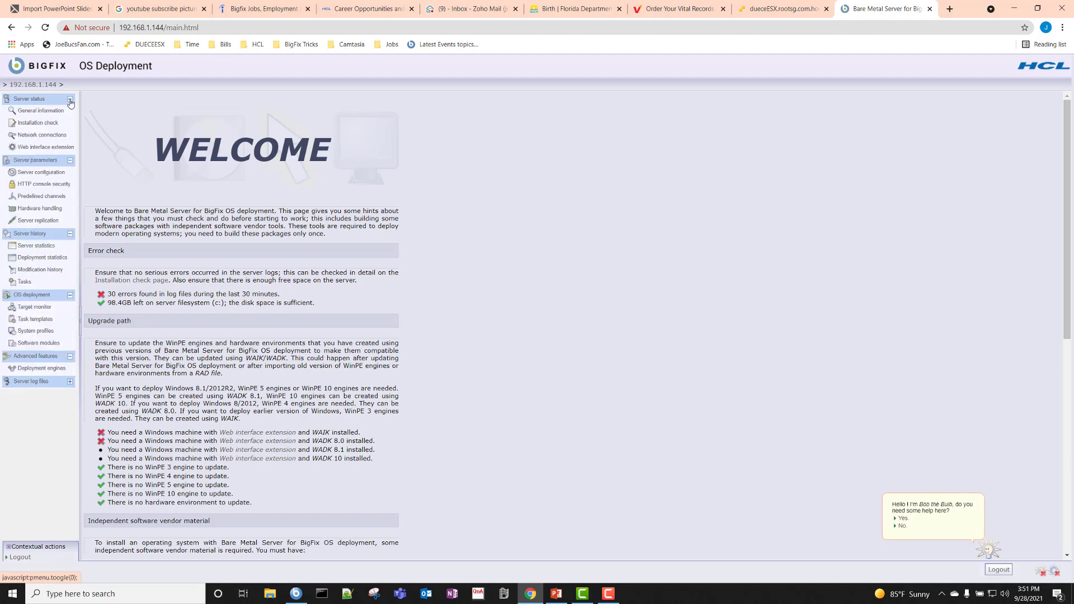